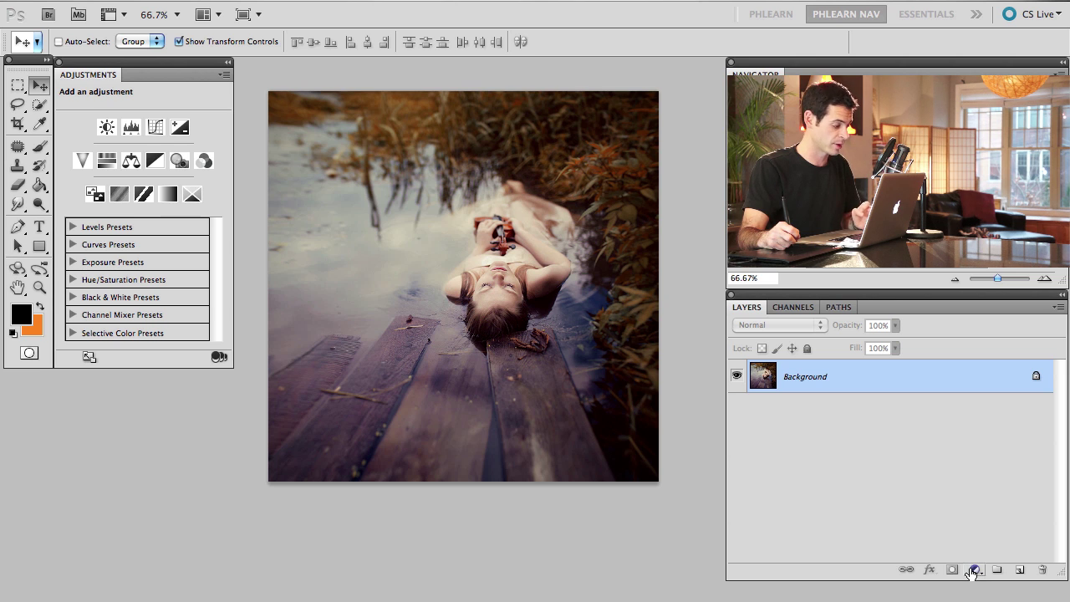
Step: Add a monochrome Channel Mixer layer with Red +127, Green +45, Blue −37, Constant −35
{"action": "left_click", "coordinate": [973, 570]}
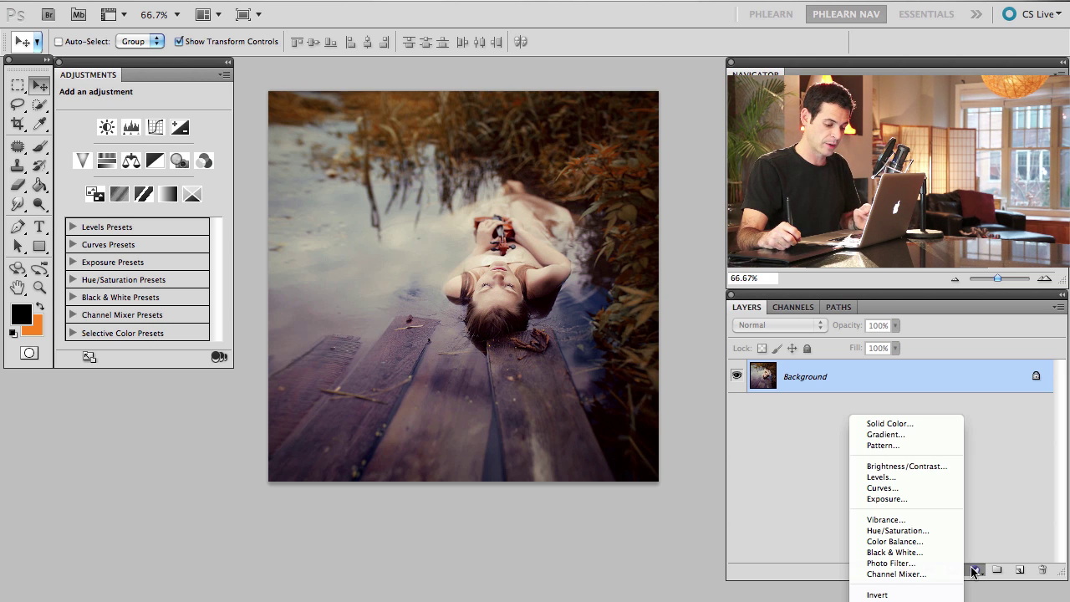
{"action": "left_click", "coordinate": [920, 572]}
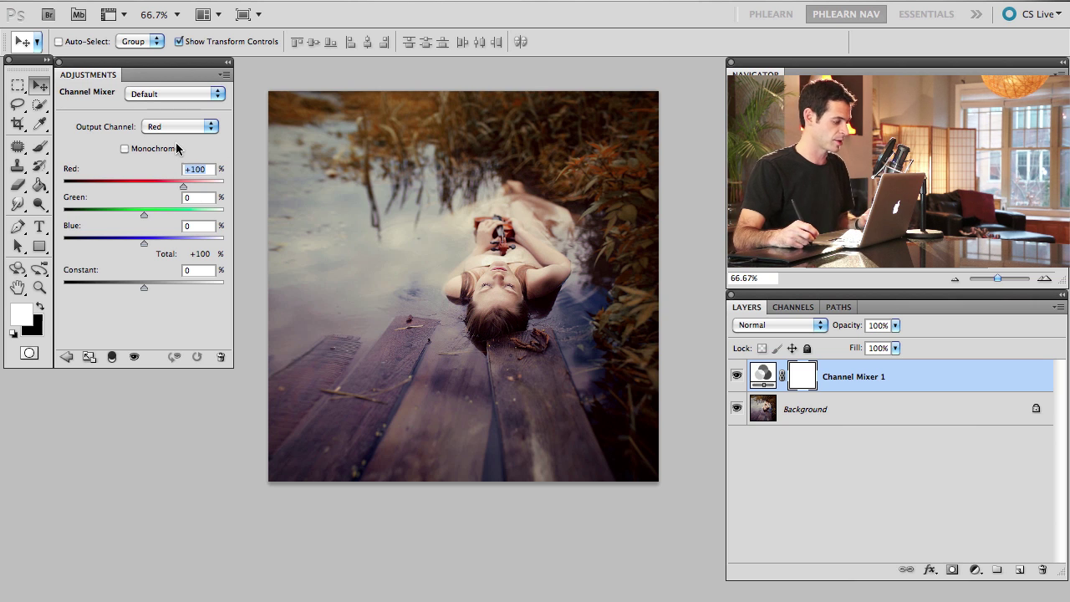
{"action": "left_click", "coordinate": [125, 149]}
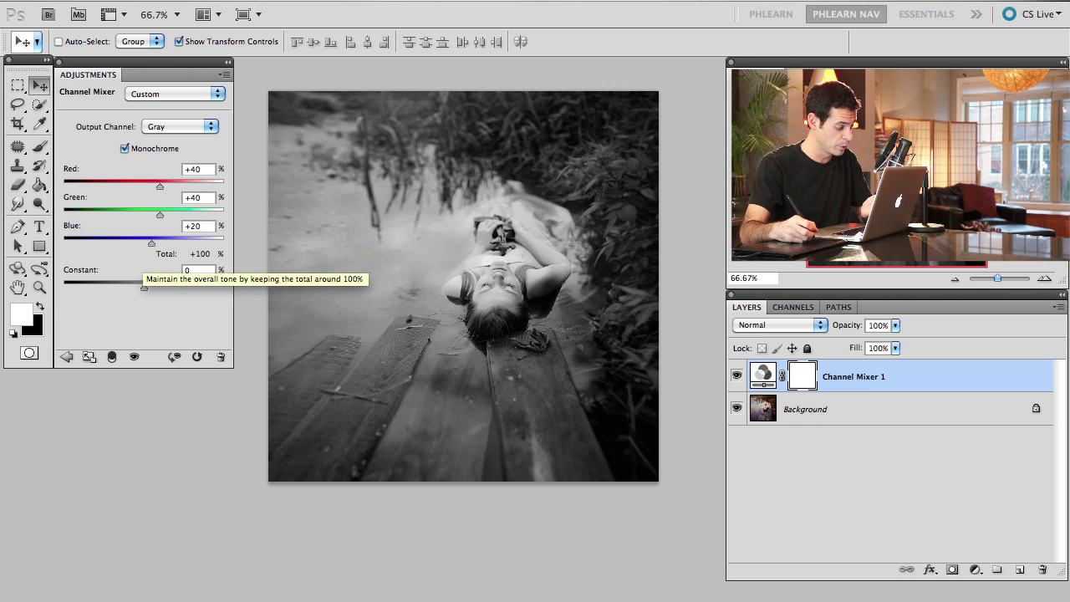
{"action": "left_click_drag", "start_coordinate": [150, 242], "coordinate": [123, 240]}
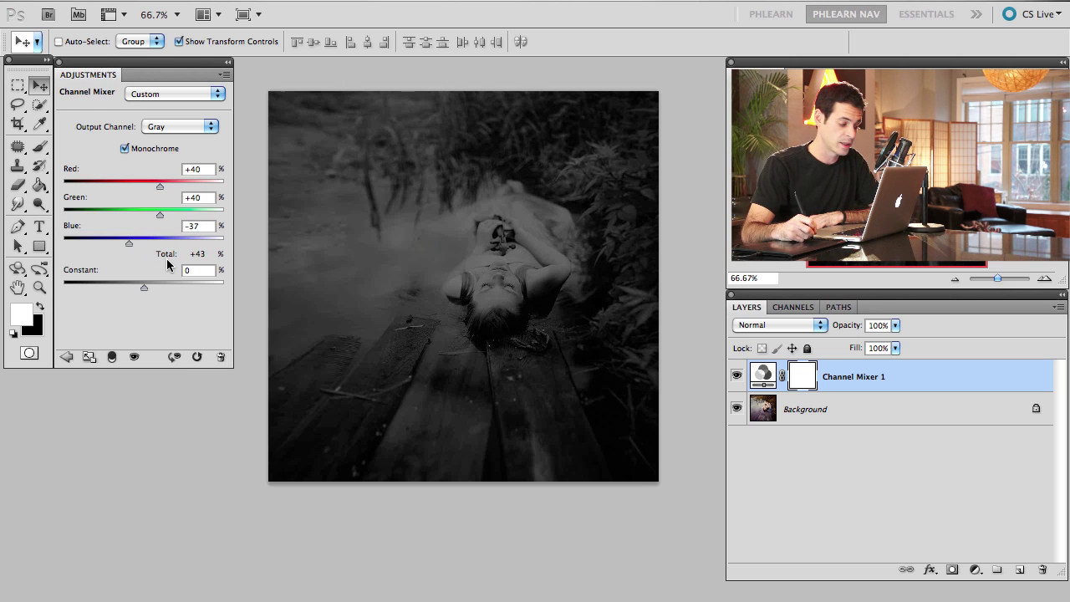
{"action": "left_click_drag", "start_coordinate": [143, 285], "coordinate": [138, 286]}
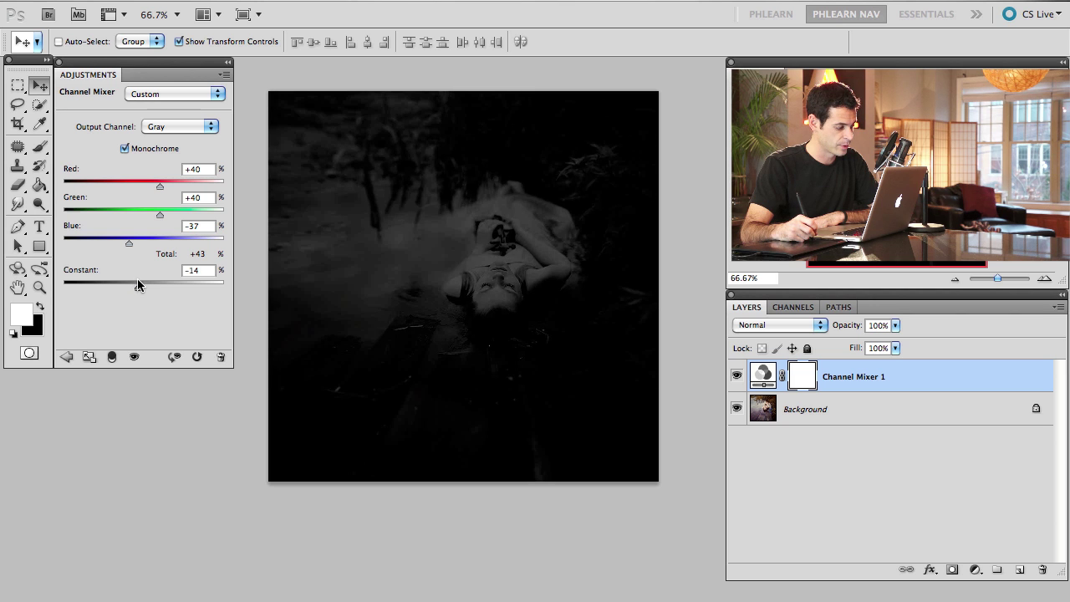
{"action": "left_click_drag", "start_coordinate": [172, 187], "coordinate": [172, 188]}
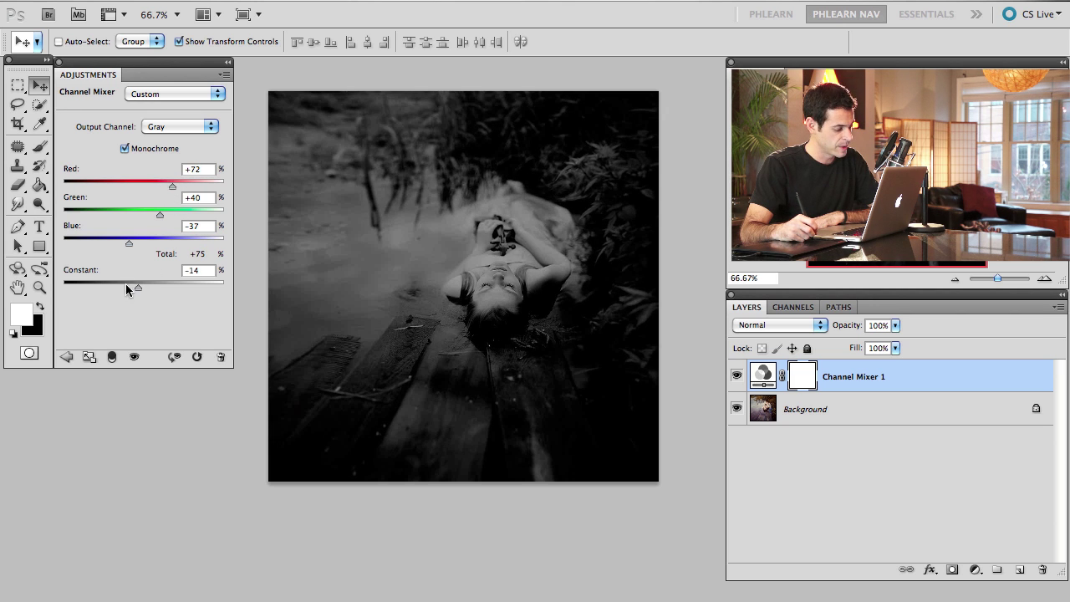
{"action": "left_click_drag", "start_coordinate": [137, 287], "coordinate": [130, 287]}
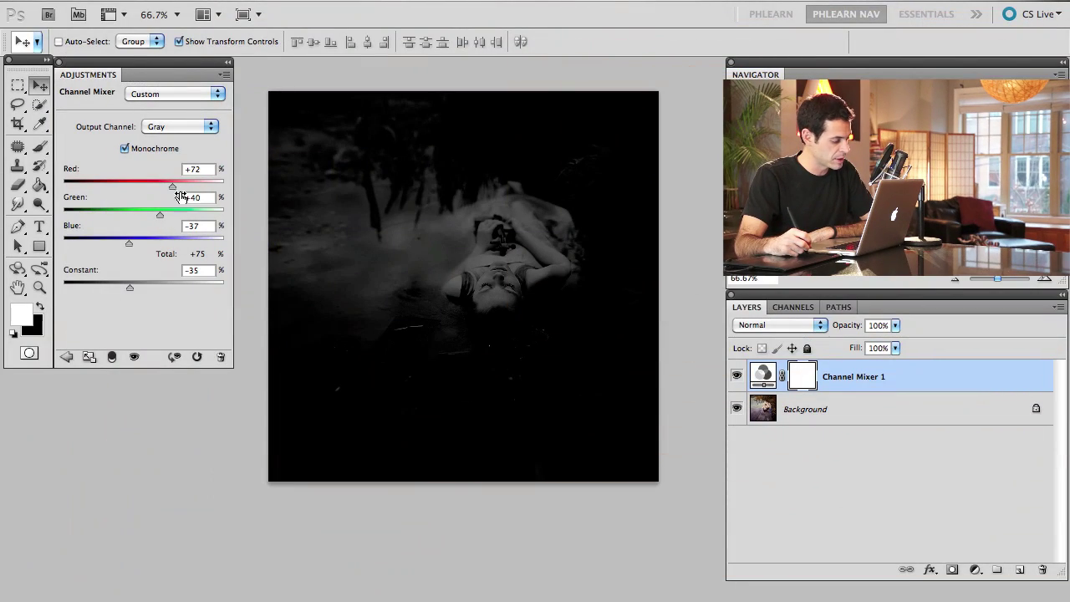
{"action": "left_click_drag", "start_coordinate": [170, 184], "coordinate": [183, 179]}
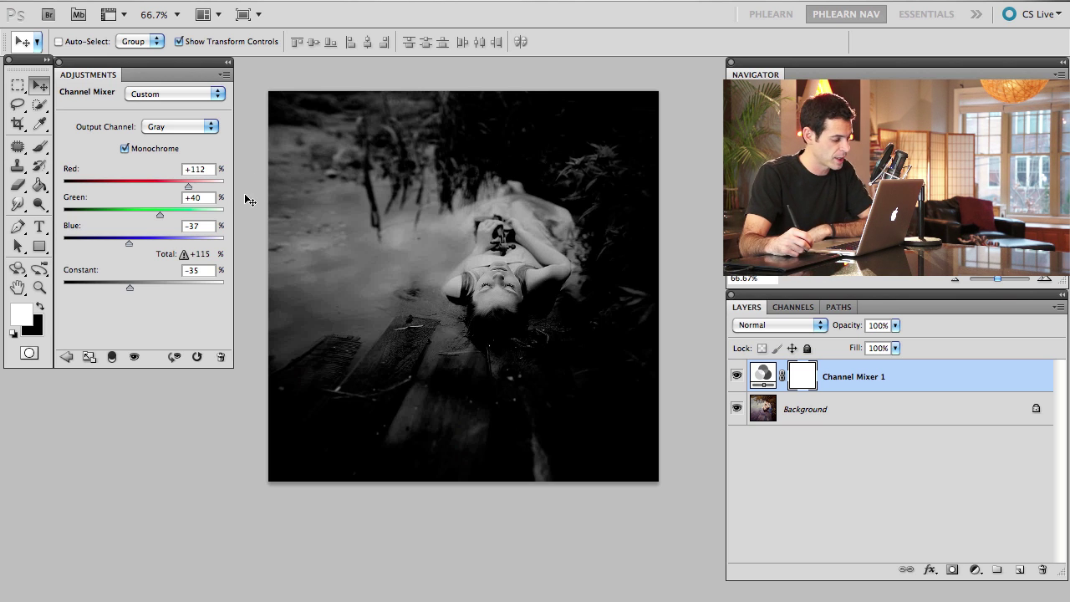
{"action": "left_click_drag", "start_coordinate": [192, 191], "coordinate": [159, 215]}
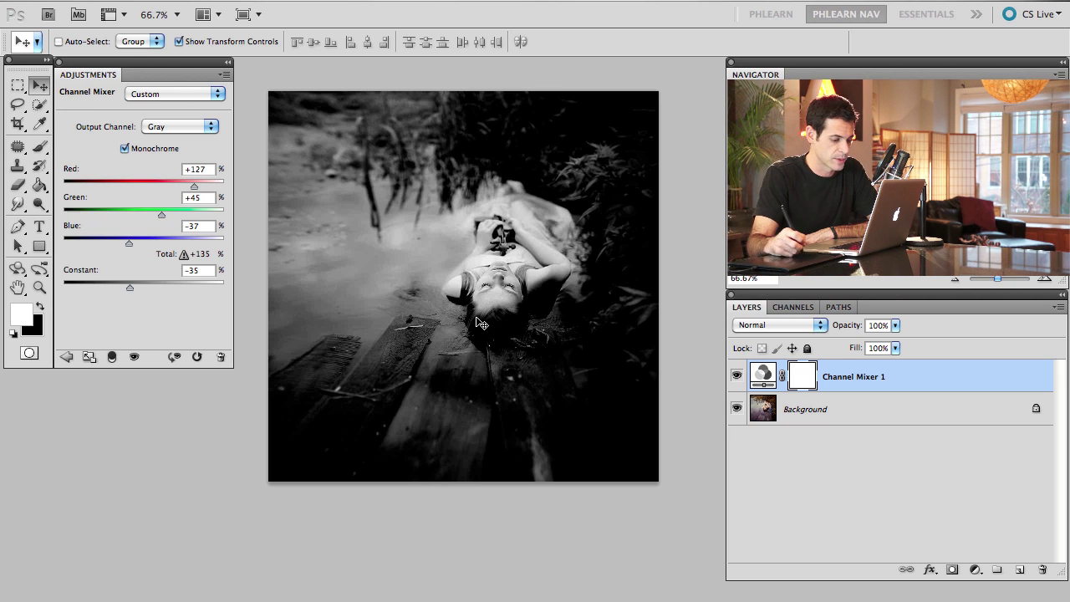
Step: Add a Black & White layer with Reds 62, Yellows 2, Greens 143, Cyans −98
{"action": "left_click", "coordinate": [975, 567]}
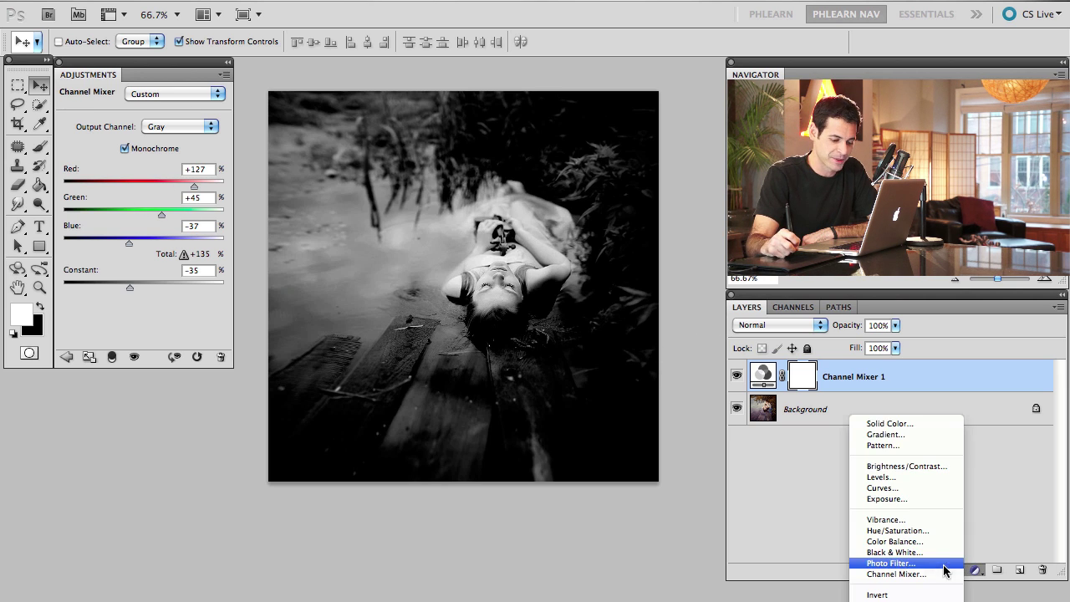
{"action": "left_click", "coordinate": [935, 552]}
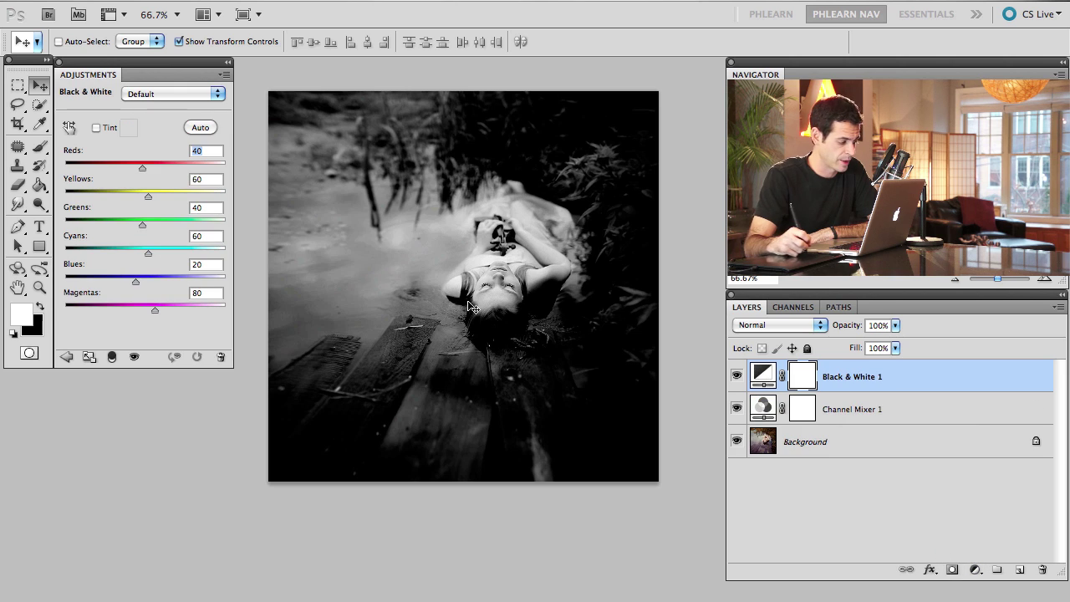
{"action": "mouse_move", "coordinate": [147, 170]}
{"action": "left_mouse_down"}
{"action": "mouse_move", "coordinate": [179, 169]}
{"action": "mouse_move", "coordinate": [131, 169]}
{"action": "left_mouse_up"}
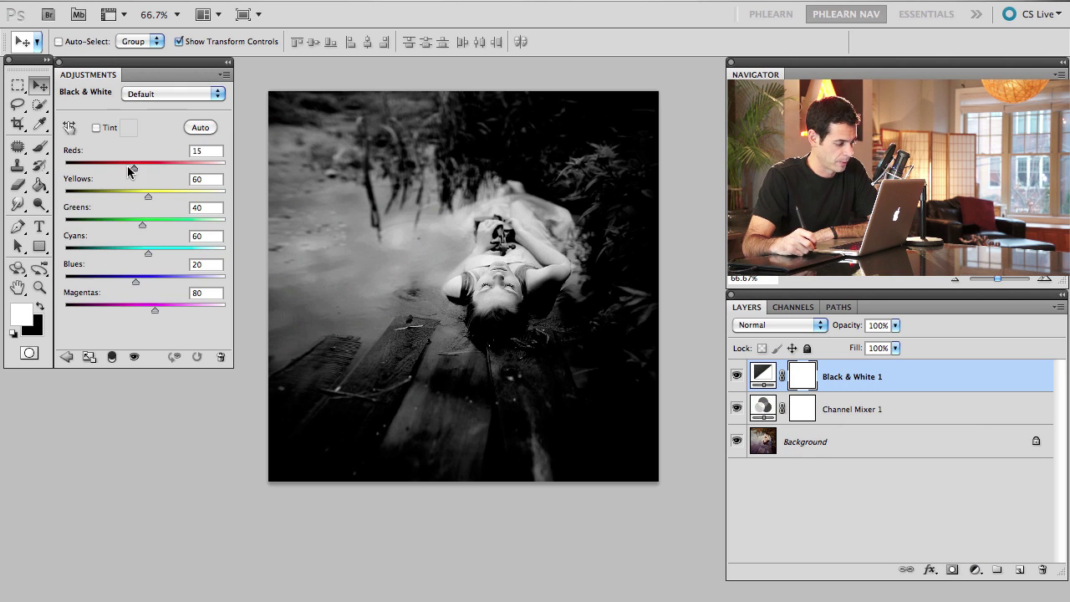
{"action": "left_click_drag", "start_coordinate": [140, 225], "coordinate": [117, 222]}
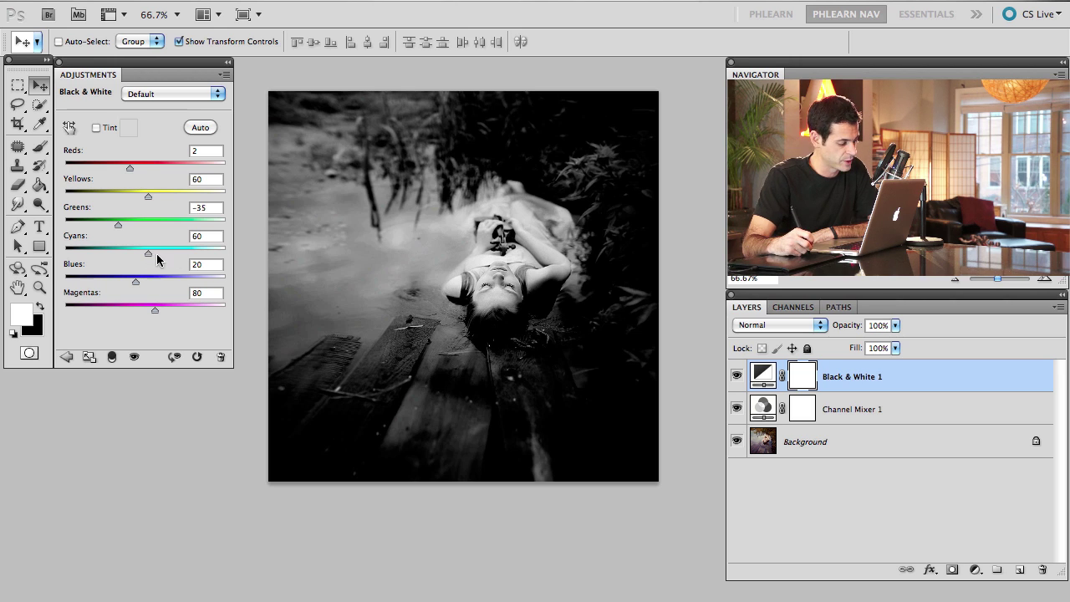
{"action": "left_click_drag", "start_coordinate": [157, 255], "coordinate": [174, 222]}
{"action": "mouse_move", "coordinate": [148, 196]}
{"action": "left_mouse_down"}
{"action": "mouse_move", "coordinate": [159, 199]}
{"action": "mouse_move", "coordinate": [130, 193]}
{"action": "left_mouse_up"}
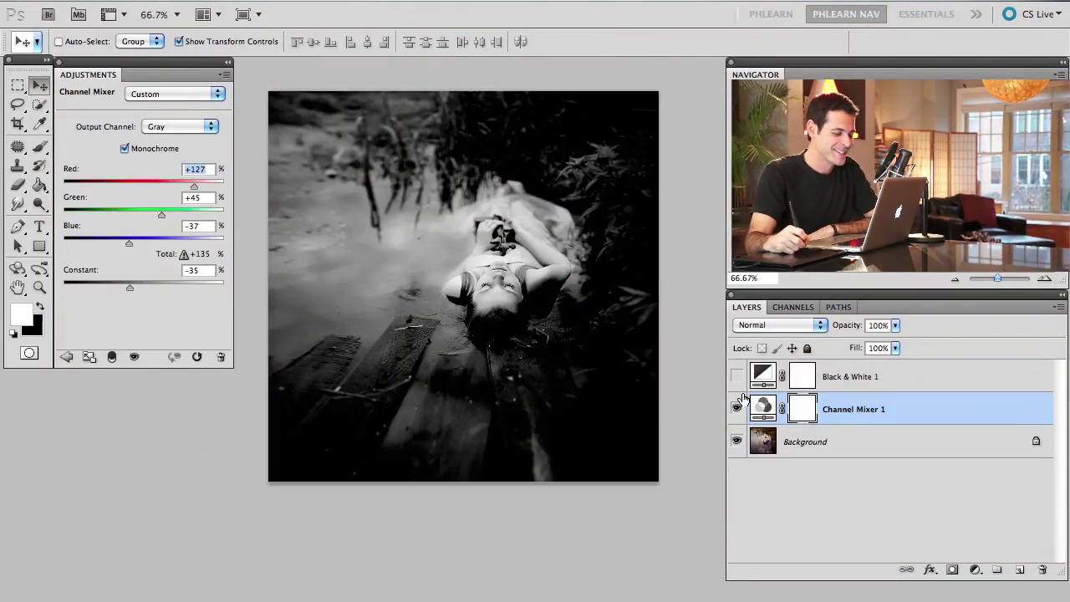
Step: Stamp the visible Channel Mixer result into a new merged Layer 1
{"action": "left_click", "coordinate": [736, 407]}
{"action": "left_click", "coordinate": [736, 407]}
{"action": "left_click", "coordinate": [736, 407]}
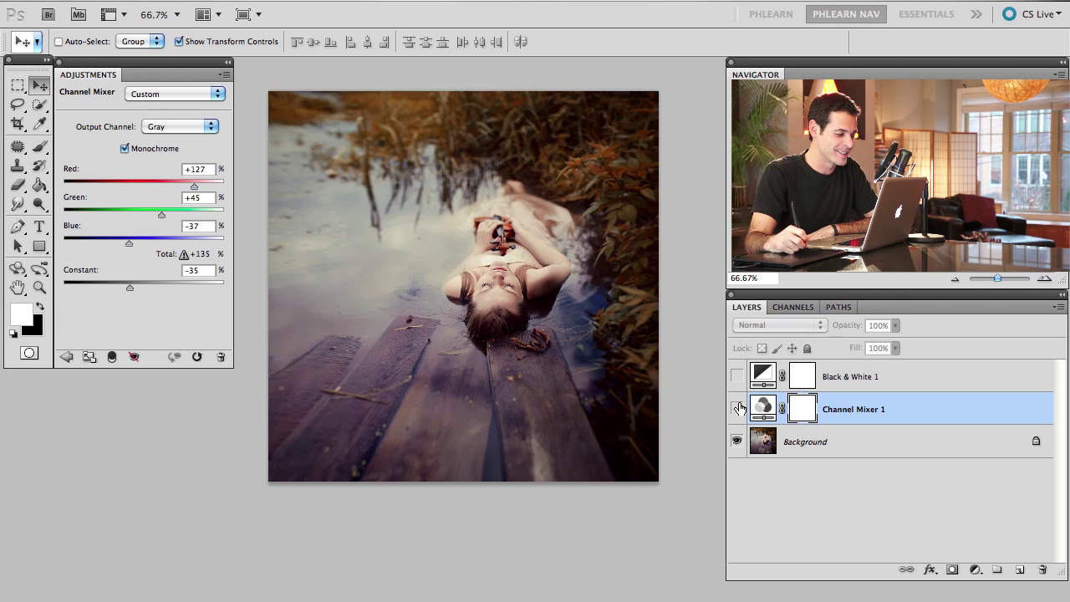
{"action": "left_click", "coordinate": [736, 407]}
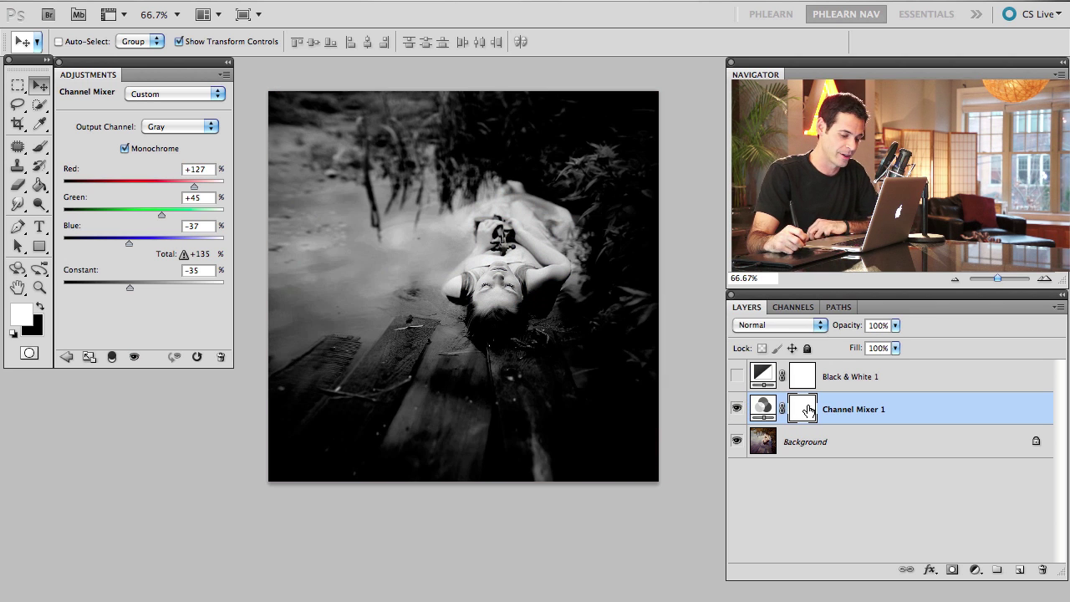
{"action": "left_click", "coordinate": [1018, 569]}
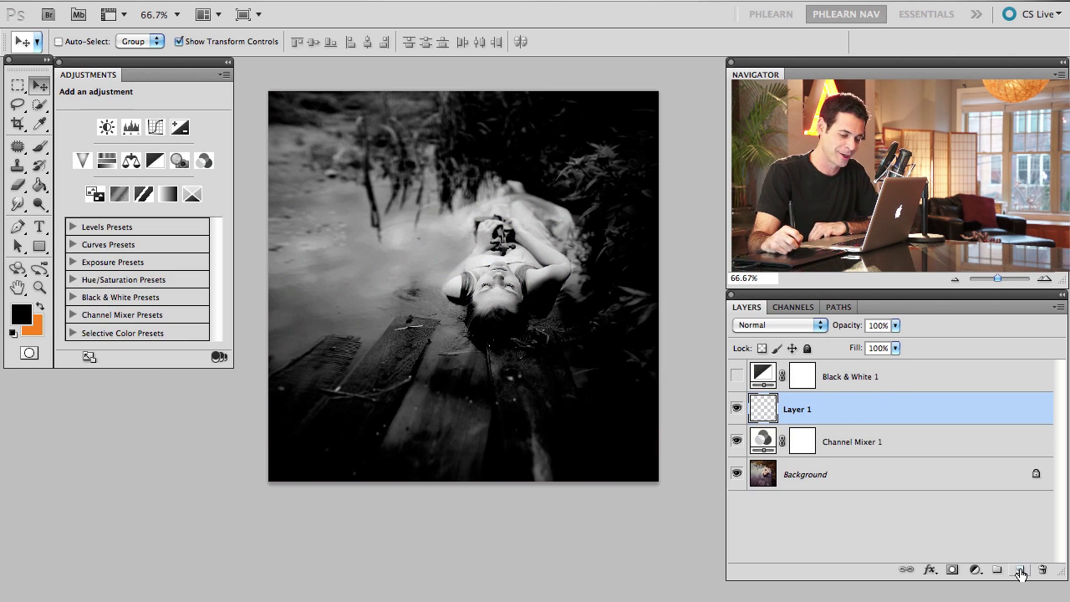
{"action": "key", "text": "ctrl+alt+shift+e"}
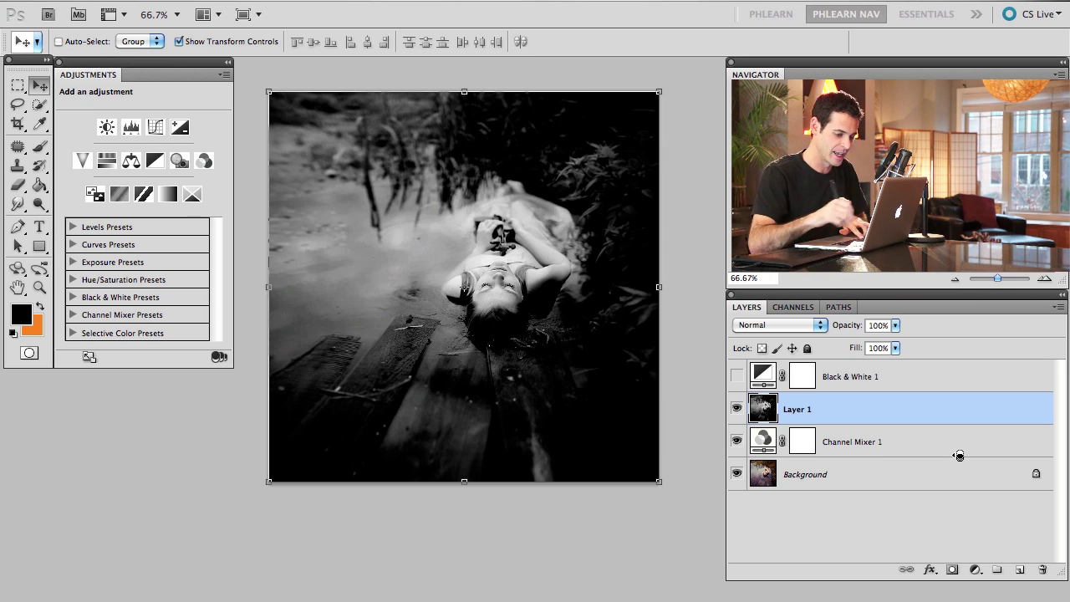
Step: Move Layer 1 to the top, hide it and Channel Mixer 1, and select Black & White 1
{"action": "left_click", "coordinate": [737, 410]}
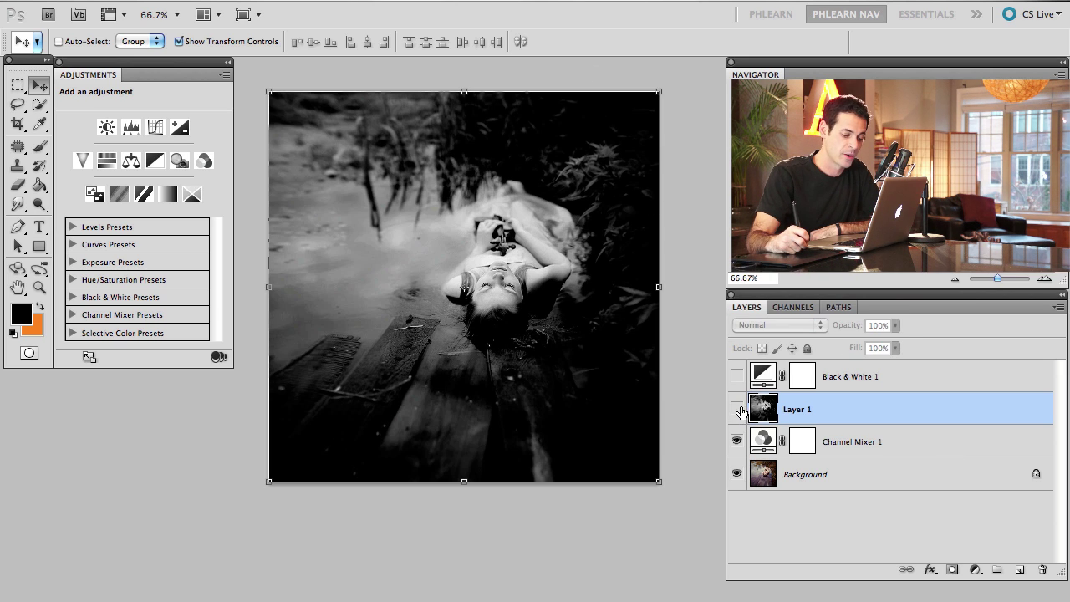
{"action": "left_click_drag", "start_coordinate": [823, 417], "coordinate": [819, 380]}
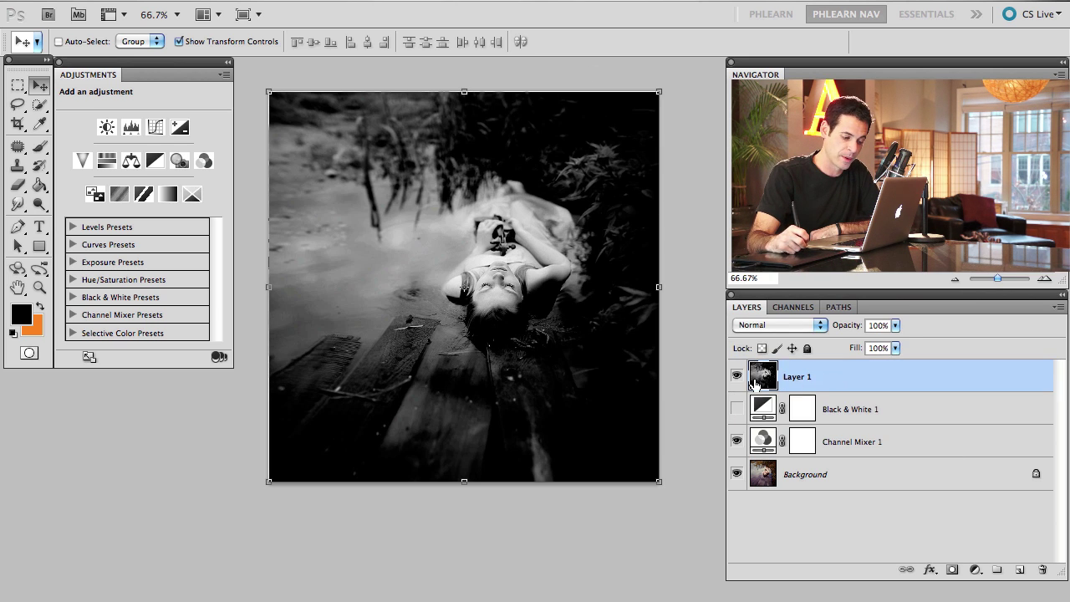
{"action": "left_click_drag", "start_coordinate": [738, 378], "coordinate": [736, 439]}
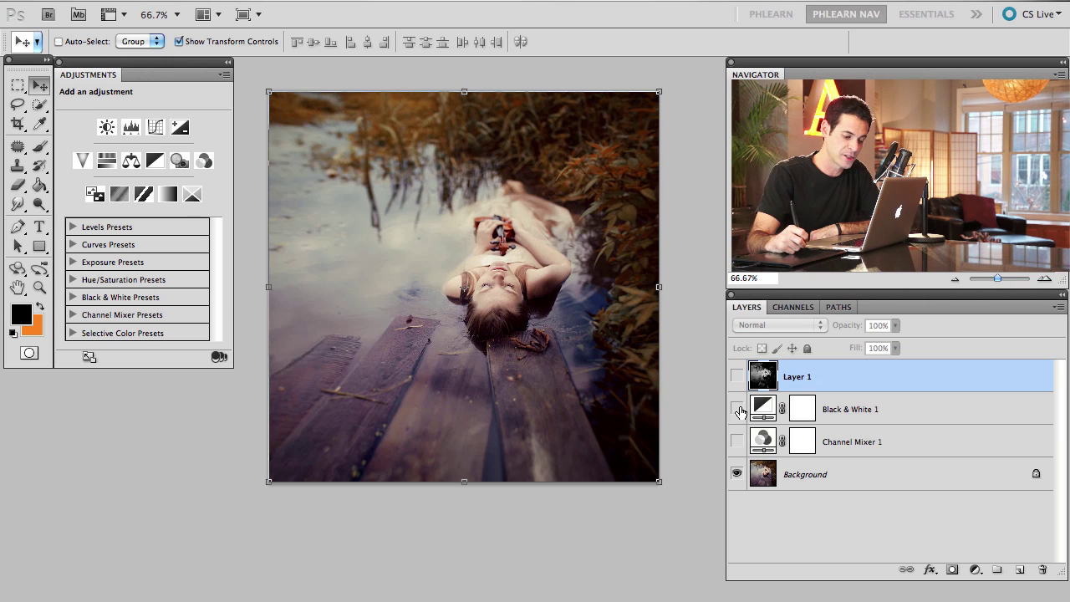
{"action": "left_click", "coordinate": [736, 409]}
{"action": "left_click", "coordinate": [879, 420]}
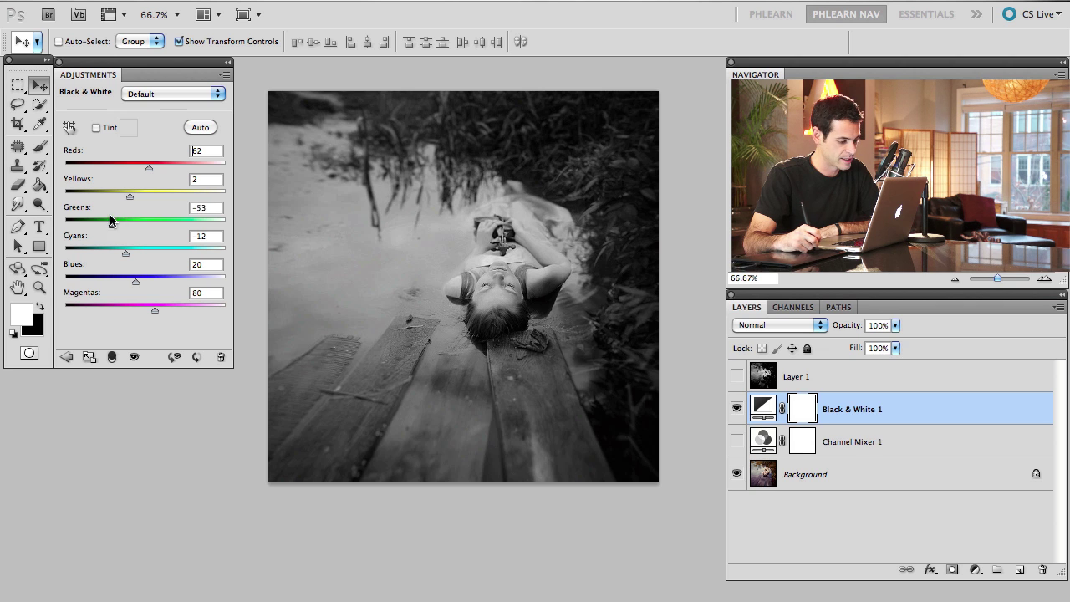
Step: Drag the Black & White sliders to Yellows 109, Blues −200 and Reds −22
{"action": "left_click_drag", "start_coordinate": [133, 191], "coordinate": [124, 168]}
{"action": "left_click_drag", "start_coordinate": [137, 277], "coordinate": [55, 245]}
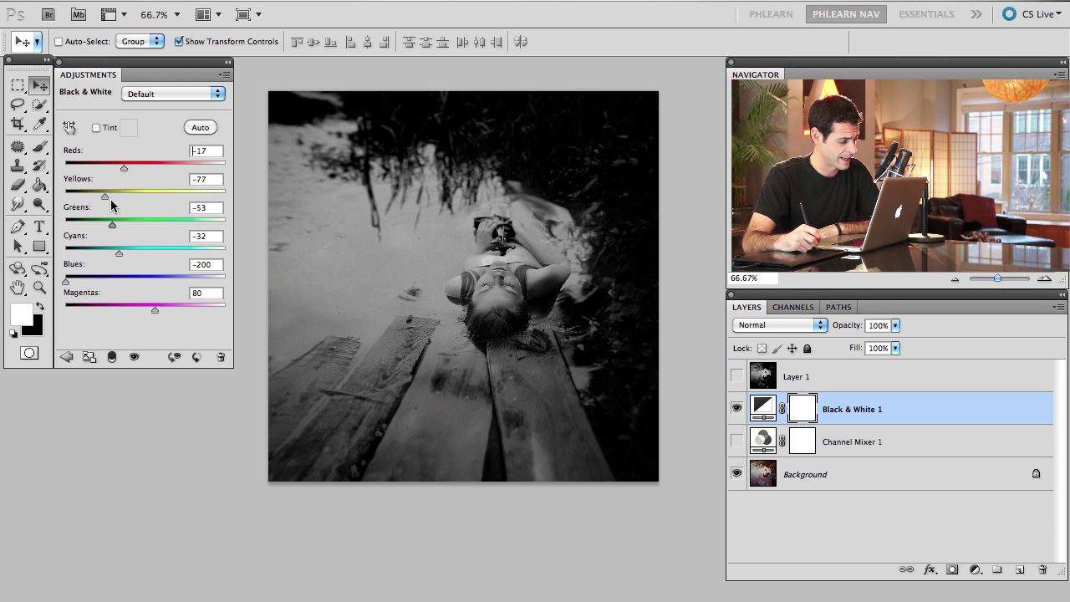
{"action": "left_click_drag", "start_coordinate": [107, 196], "coordinate": [165, 213]}
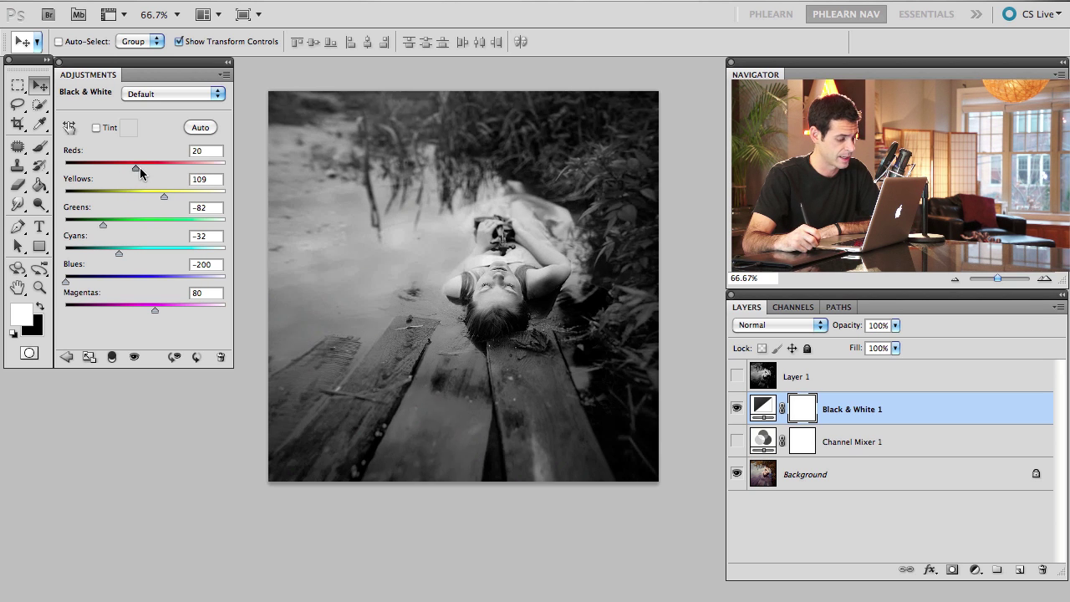
{"action": "mouse_move", "coordinate": [137, 169]}
{"action": "left_mouse_down"}
{"action": "mouse_move", "coordinate": [102, 169]}
{"action": "mouse_move", "coordinate": [122, 168]}
{"action": "left_mouse_up"}
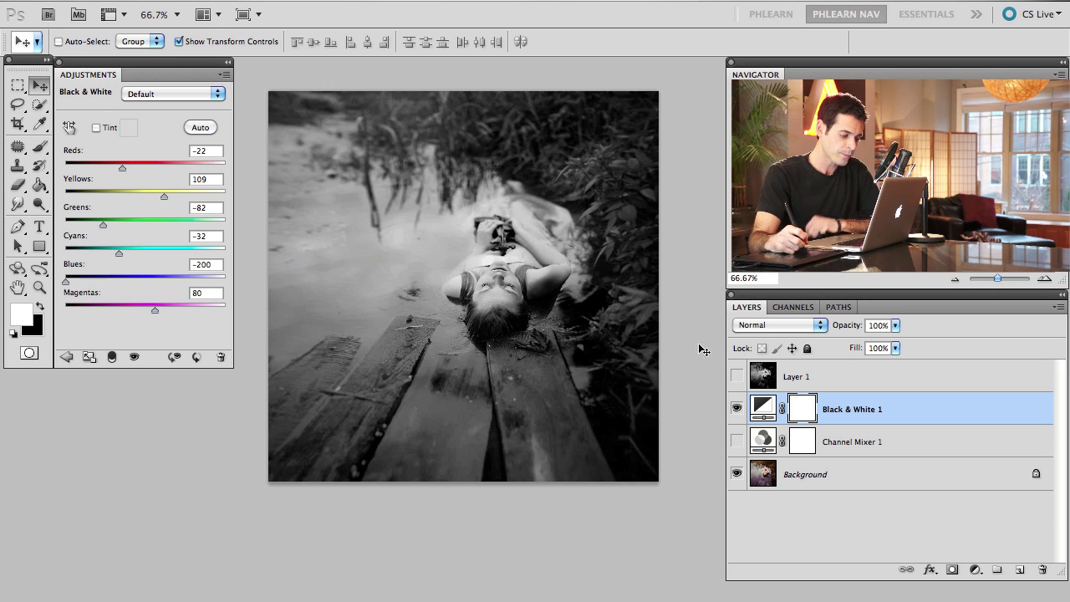
Step: Toggle Layer 1, Channel Mixer 1 and Black & White 1 to compare darker, brighter and colour versions
{"action": "left_click", "coordinate": [736, 377]}
{"action": "left_click", "coordinate": [736, 377]}
{"action": "left_click", "coordinate": [736, 377]}
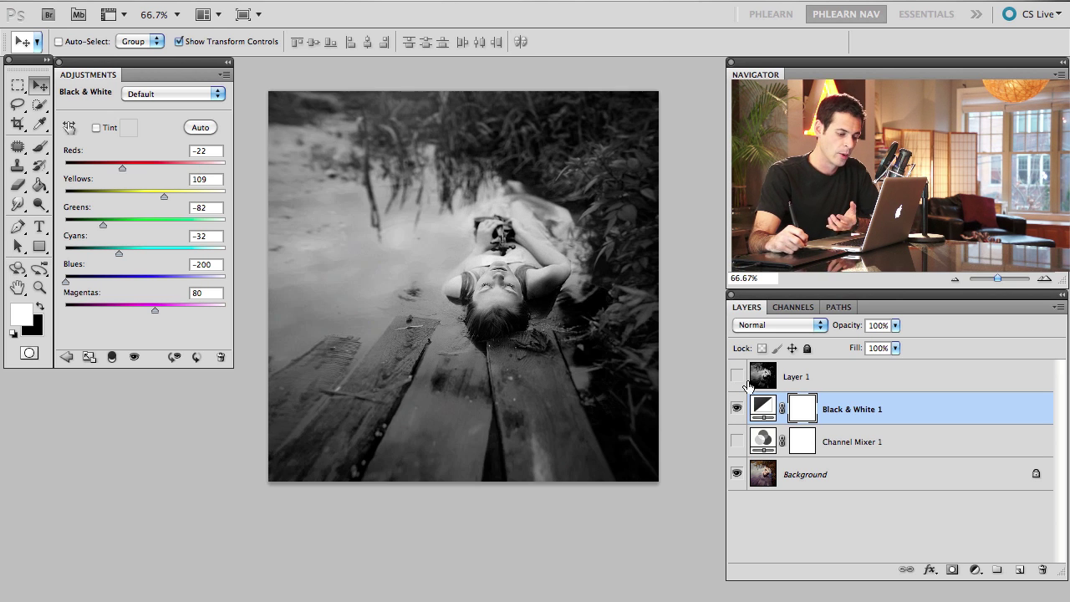
{"action": "left_click", "coordinate": [737, 441]}
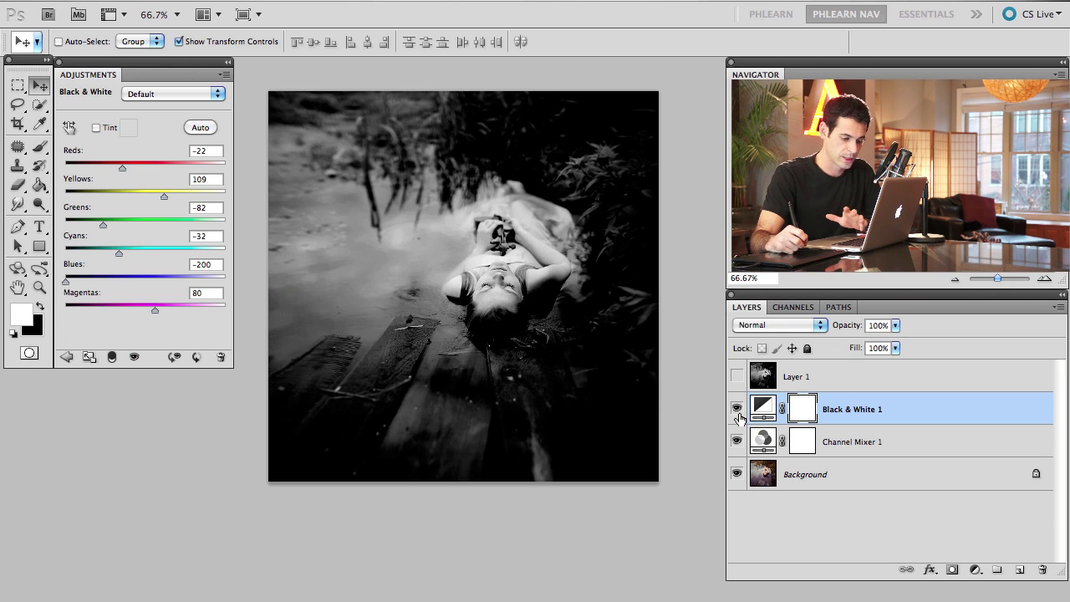
{"action": "left_click", "coordinate": [737, 410]}
{"action": "left_click", "coordinate": [737, 409]}
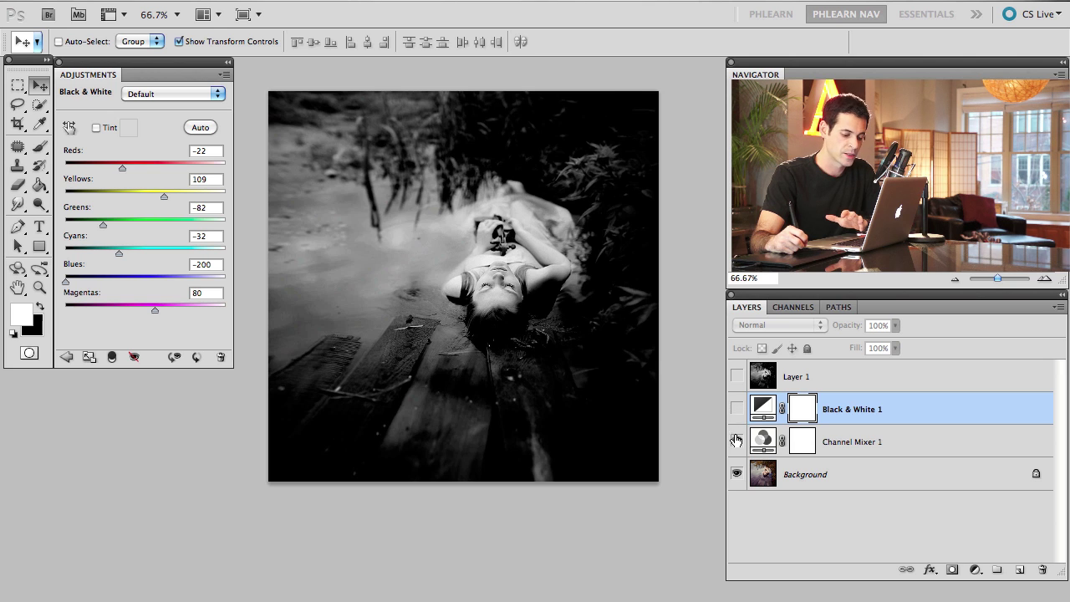
{"action": "left_click", "coordinate": [736, 441]}
Step: Add a new Layer 2 above Layer 1 and stamp the black-and-white result into it
{"action": "left_click", "coordinate": [827, 380]}
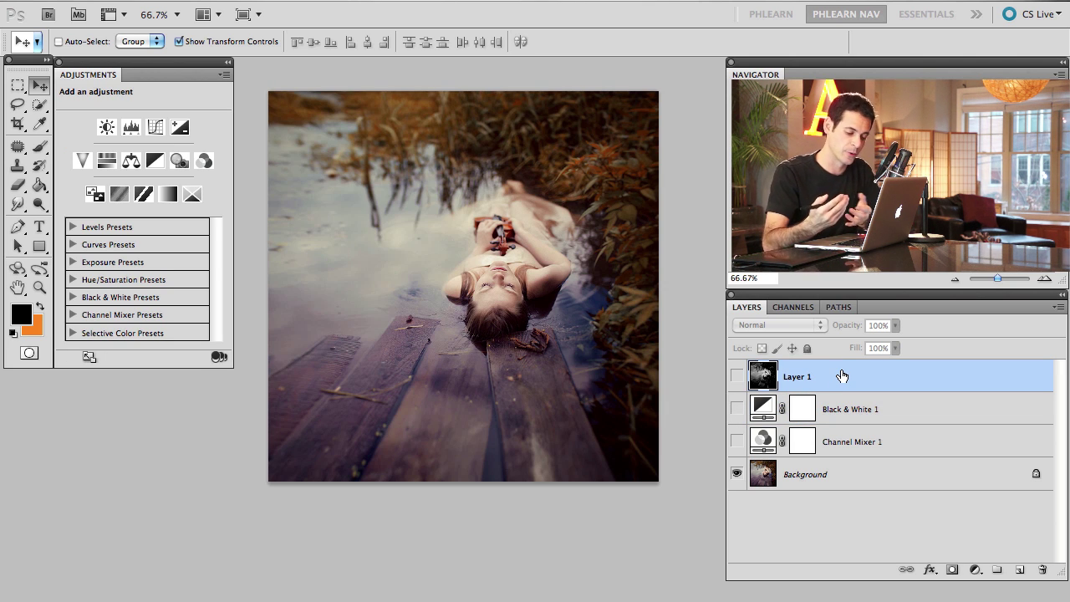
{"action": "key", "text": "ctrl+shift+alt+n"}
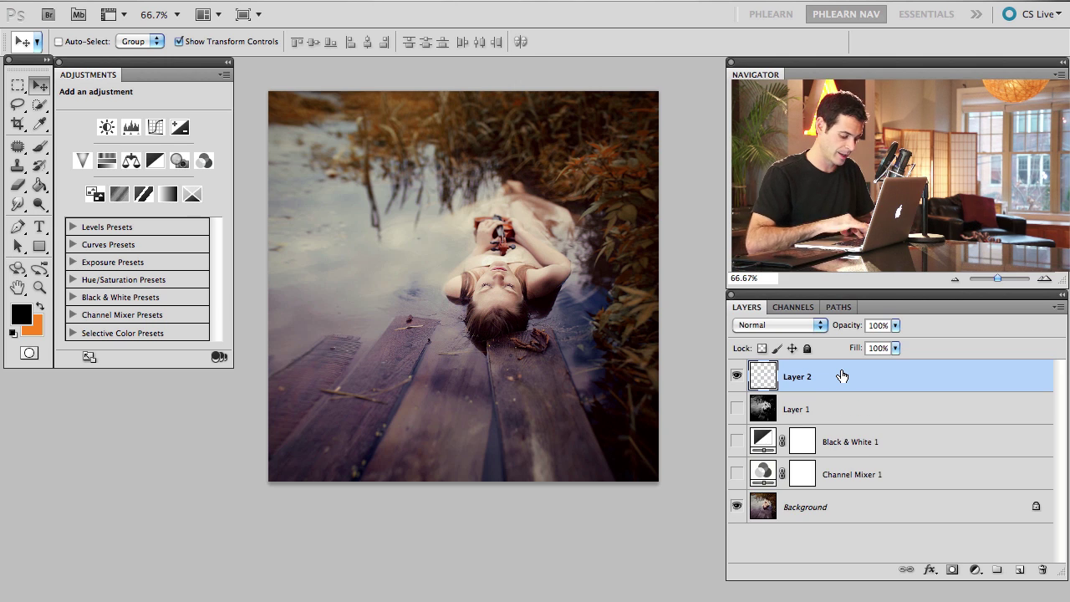
{"action": "key", "text": "ctrl+shift+alt+e"}
{"action": "key", "text": "ctrl+z"}
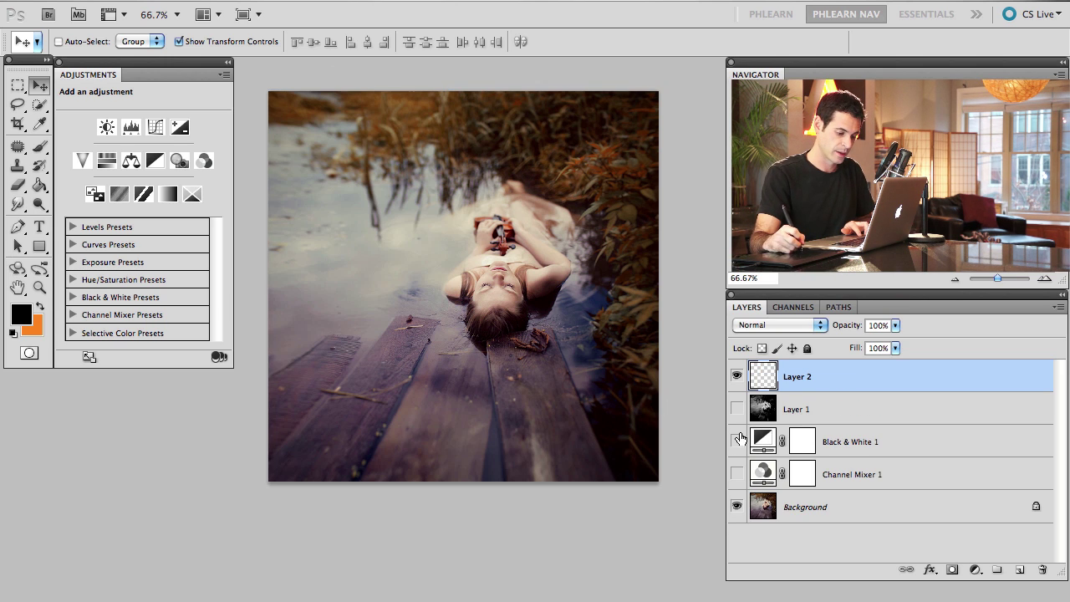
{"action": "left_click", "coordinate": [737, 440]}
{"action": "key", "text": "ctrl+shift+alt+e"}
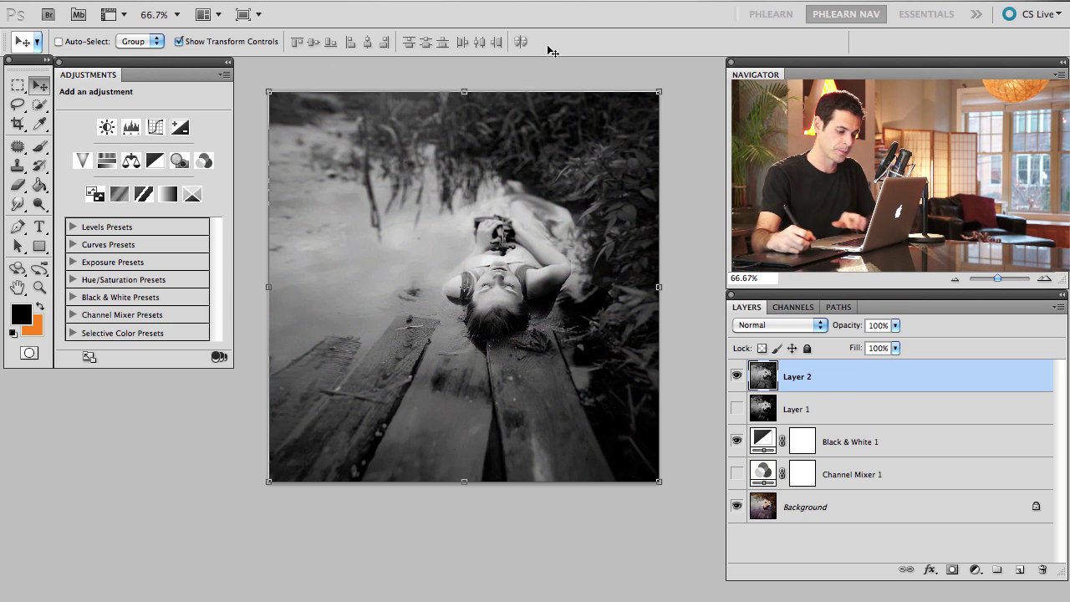
Step: Show Layer 1 beneath and toggle Layer 2 to compare the brighter and darker versions
{"action": "left_click", "coordinate": [737, 377]}
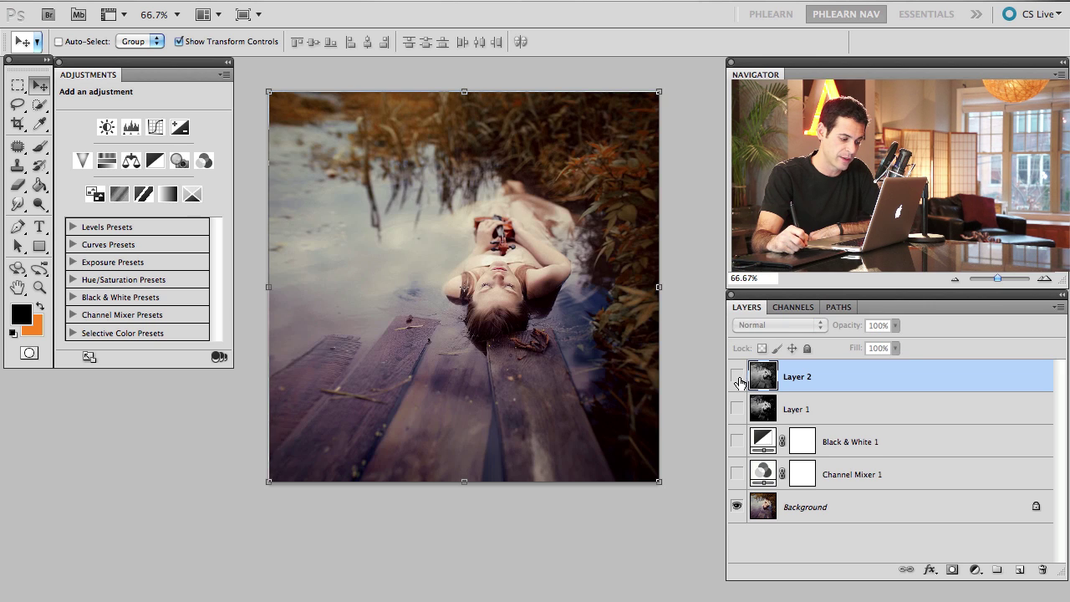
{"action": "left_click", "coordinate": [735, 407]}
{"action": "left_click", "coordinate": [736, 377]}
{"action": "left_click", "coordinate": [737, 377]}
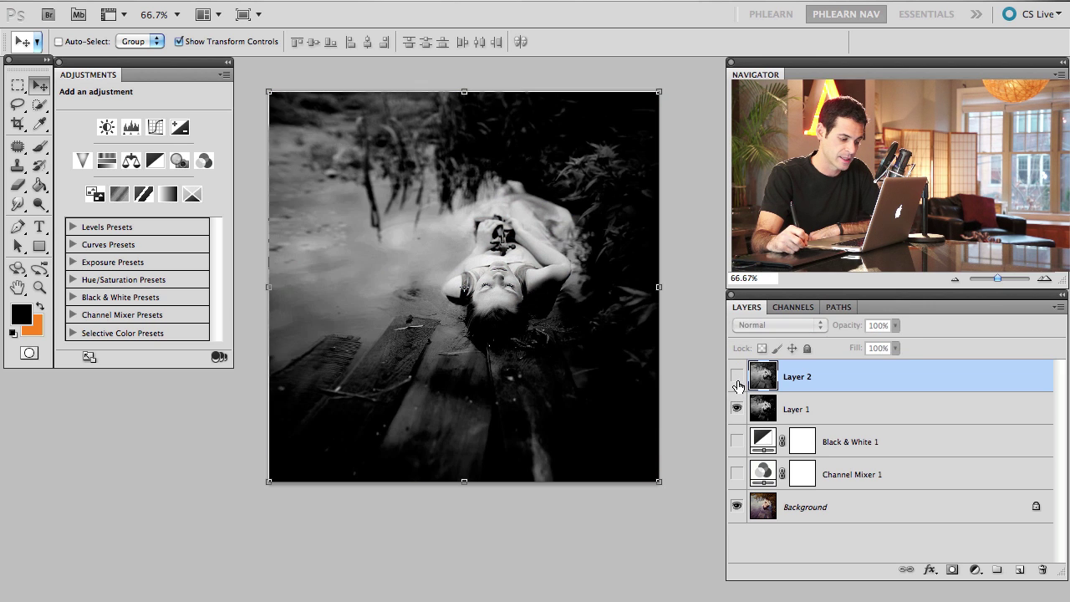
{"action": "left_click", "coordinate": [736, 377]}
{"action": "left_click", "coordinate": [736, 380]}
{"action": "left_click", "coordinate": [737, 381]}
{"action": "left_click", "coordinate": [738, 382]}
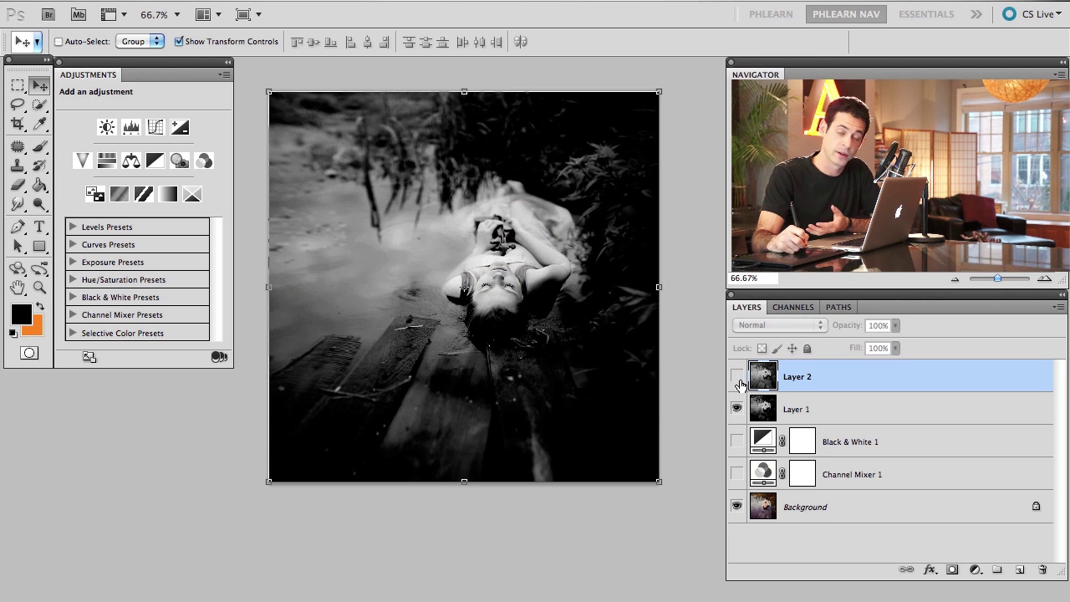
{"action": "left_click", "coordinate": [739, 383]}
{"action": "left_click", "coordinate": [738, 383]}
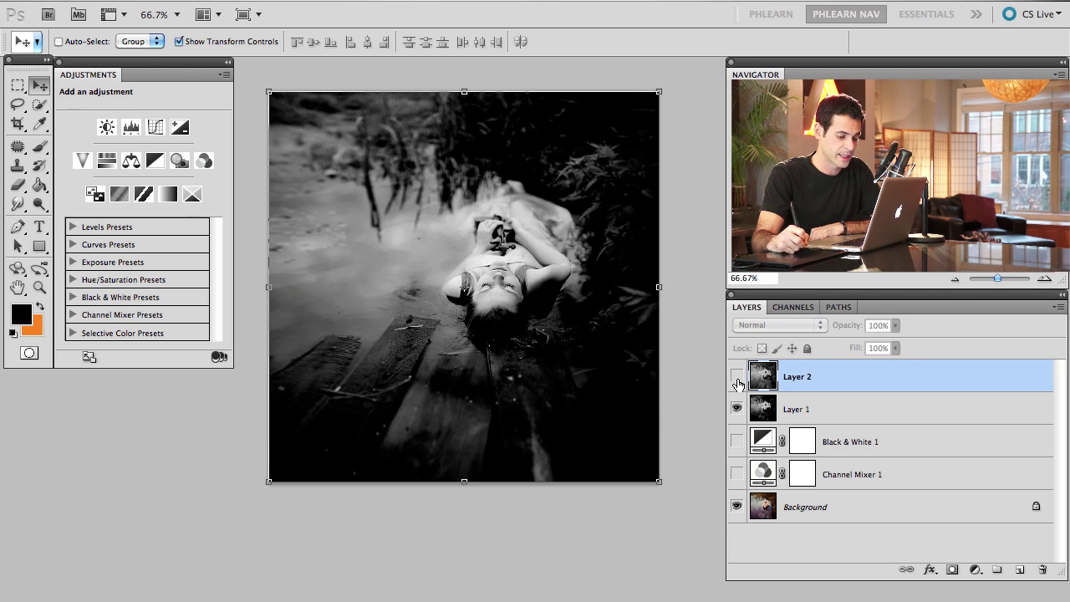
{"action": "left_click", "coordinate": [736, 377]}
Step: Add a mask to Layer 2 and paint it black over the lower-left planks with a 318-pixel brush
{"action": "left_click", "coordinate": [947, 569]}
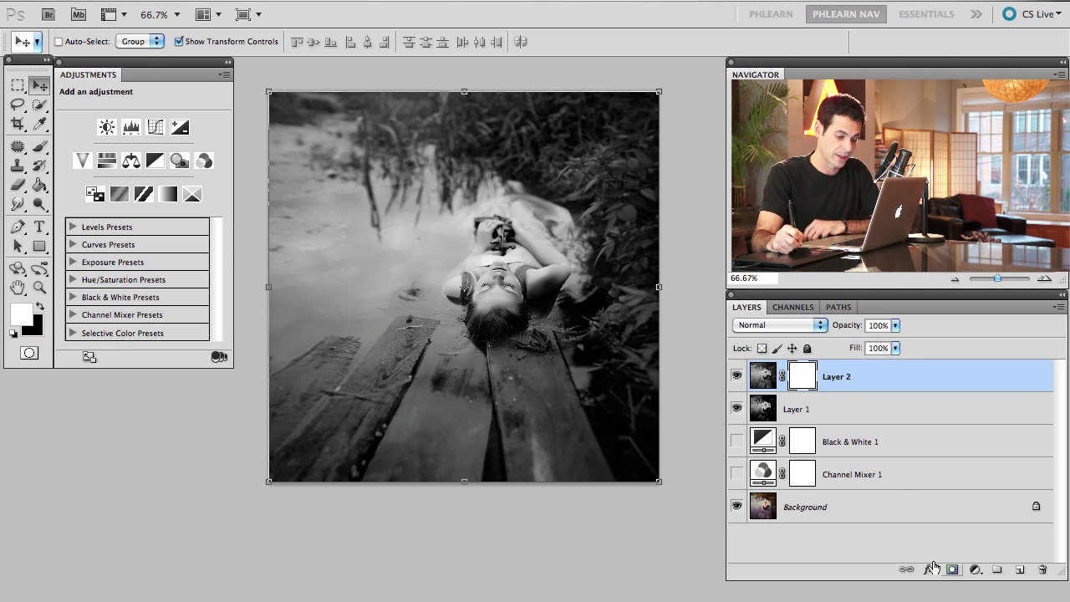
{"action": "key", "text": "b"}
{"action": "mouse_move", "coordinate": [376, 365]}
{"action": "left_mouse_down"}
{"action": "mouse_move", "coordinate": [441, 356]}
{"action": "mouse_move", "coordinate": [434, 345]}
{"action": "left_mouse_up"}
{"action": "key", "text": "x"}
{"action": "mouse_move", "coordinate": [320, 403]}
{"action": "left_mouse_down"}
{"action": "mouse_move", "coordinate": [357, 392]}
{"action": "mouse_move", "coordinate": [410, 434]}
{"action": "mouse_move", "coordinate": [454, 383]}
{"action": "mouse_move", "coordinate": [438, 401]}
{"action": "mouse_move", "coordinate": [321, 378]}
{"action": "mouse_move", "coordinate": [304, 448]}
{"action": "mouse_move", "coordinate": [404, 468]}
{"action": "mouse_move", "coordinate": [466, 425]}
{"action": "mouse_move", "coordinate": [466, 454]}
{"action": "mouse_move", "coordinate": [402, 458]}
{"action": "mouse_move", "coordinate": [531, 423]}
{"action": "mouse_move", "coordinate": [593, 352]}
{"action": "mouse_move", "coordinate": [615, 418]}
{"action": "mouse_move", "coordinate": [649, 367]}
{"action": "mouse_move", "coordinate": [677, 229]}
{"action": "mouse_move", "coordinate": [643, 200]}
{"action": "mouse_move", "coordinate": [635, 284]}
{"action": "left_mouse_up"}
Step: Compare Layer 2 on and off, then undo a stroke that darkened the girl
{"action": "left_click", "coordinate": [739, 378]}
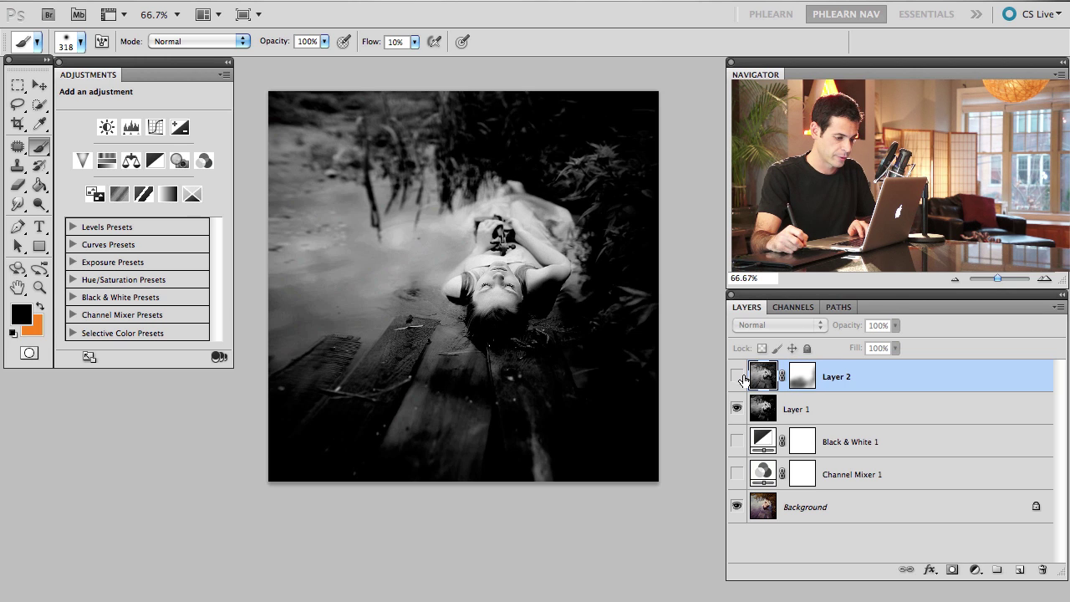
{"action": "left_click", "coordinate": [739, 377]}
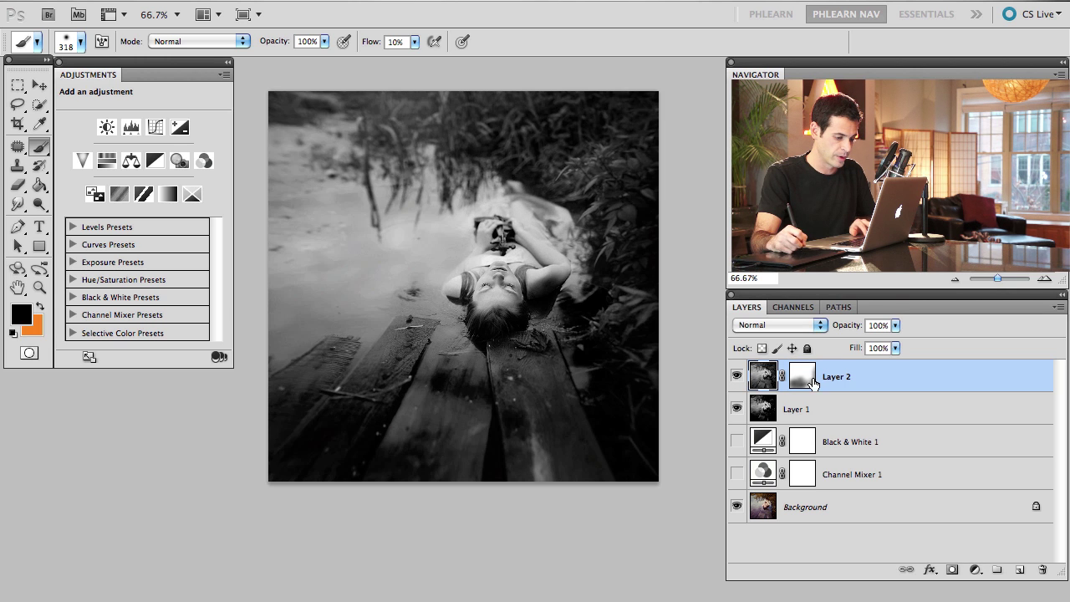
{"action": "left_click", "coordinate": [736, 378]}
{"action": "left_click", "coordinate": [736, 377]}
{"action": "left_click", "coordinate": [736, 378]}
{"action": "left_click", "coordinate": [736, 378]}
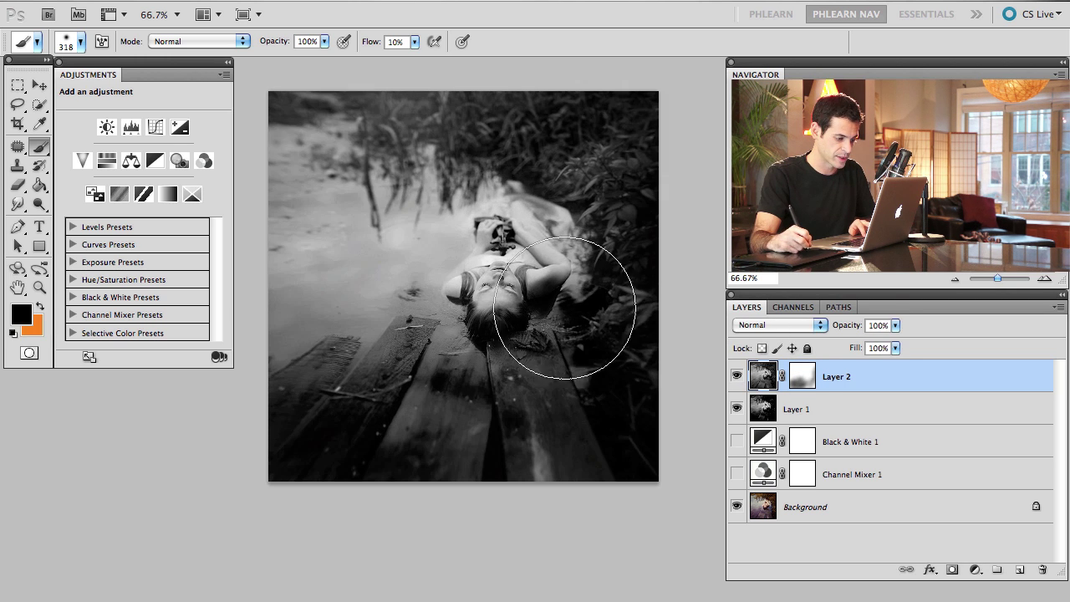
{"action": "mouse_move", "coordinate": [564, 307]}
{"action": "left_mouse_down"}
{"action": "mouse_move", "coordinate": [542, 279]}
{"action": "mouse_move", "coordinate": [533, 322]}
{"action": "mouse_move", "coordinate": [558, 337]}
{"action": "mouse_move", "coordinate": [535, 311]}
{"action": "mouse_move", "coordinate": [572, 331]}
{"action": "mouse_move", "coordinate": [568, 352]}
{"action": "mouse_move", "coordinate": [542, 359]}
{"action": "mouse_move", "coordinate": [600, 317]}
{"action": "mouse_move", "coordinate": [542, 354]}
{"action": "mouse_move", "coordinate": [513, 347]}
{"action": "mouse_move", "coordinate": [563, 291]}
{"action": "mouse_move", "coordinate": [529, 330]}
{"action": "mouse_move", "coordinate": [536, 372]}
{"action": "mouse_move", "coordinate": [590, 294]}
{"action": "mouse_move", "coordinate": [553, 339]}
{"action": "mouse_move", "coordinate": [513, 335]}
{"action": "mouse_move", "coordinate": [610, 298]}
{"action": "mouse_move", "coordinate": [620, 393]}
{"action": "mouse_move", "coordinate": [490, 334]}
{"action": "mouse_move", "coordinate": [528, 329]}
{"action": "mouse_move", "coordinate": [552, 293]}
{"action": "left_mouse_up"}
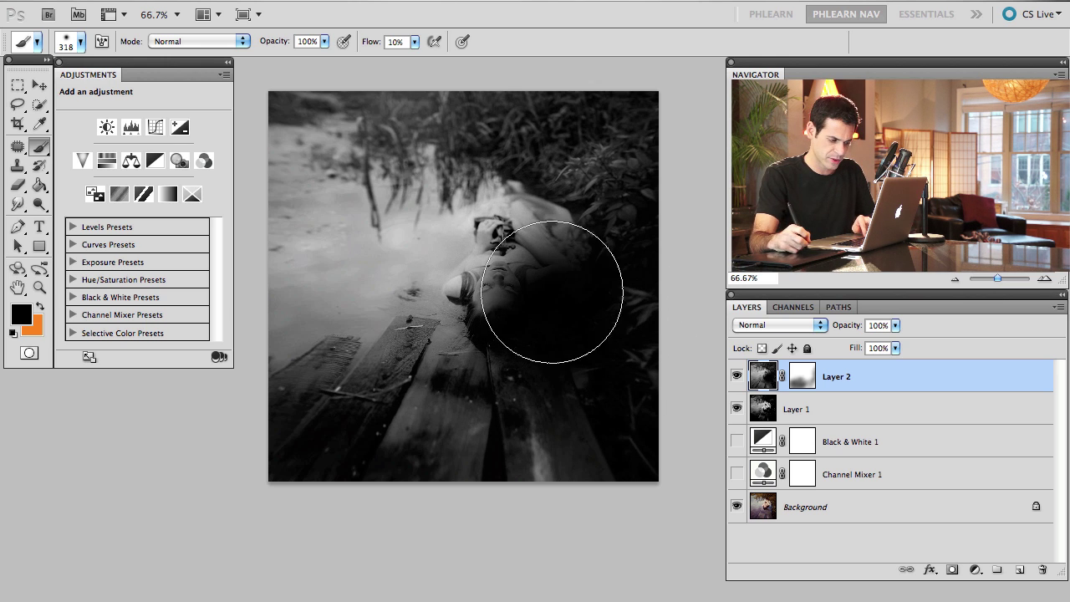
{"action": "key", "text": "ctrl+z"}
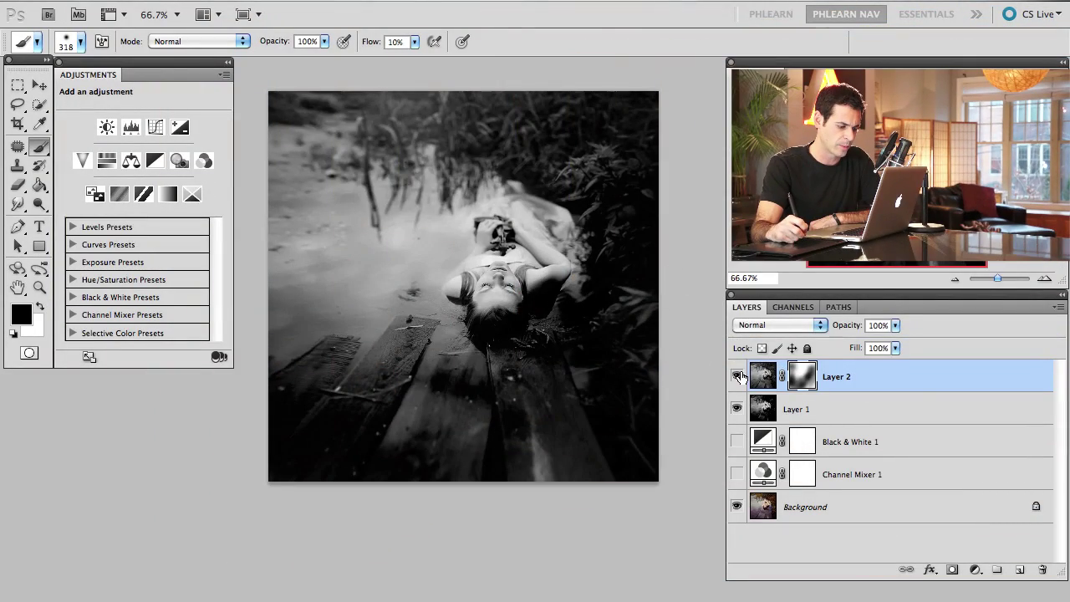
{"action": "left_click", "coordinate": [736, 376]}
{"action": "left_click", "coordinate": [736, 376]}
{"action": "left_click", "coordinate": [736, 376]}
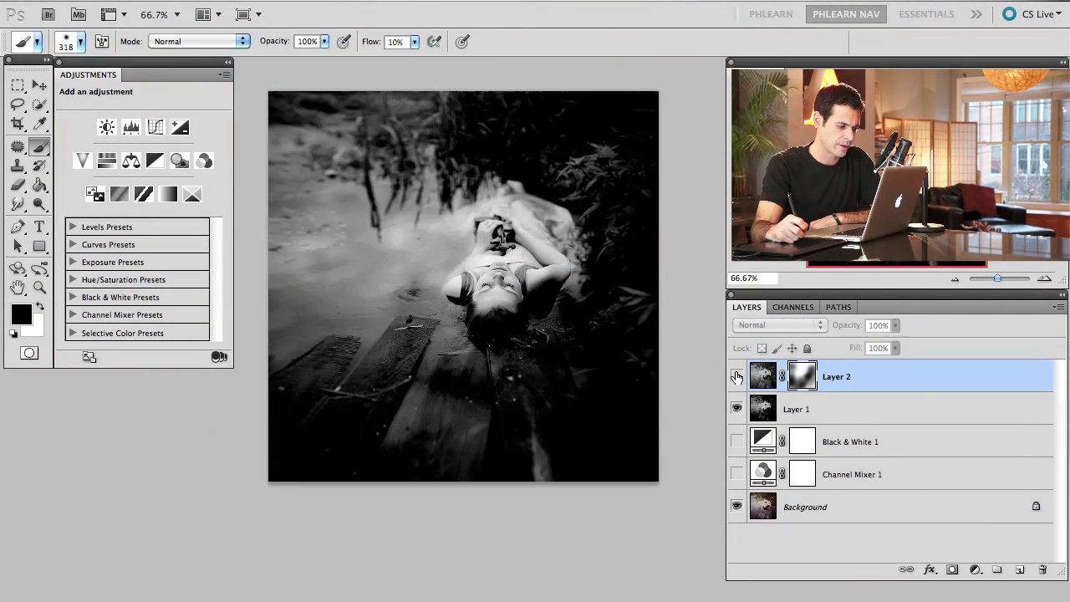
{"action": "left_click", "coordinate": [736, 378]}
{"action": "left_click", "coordinate": [737, 409]}
{"action": "left_click", "coordinate": [736, 409]}
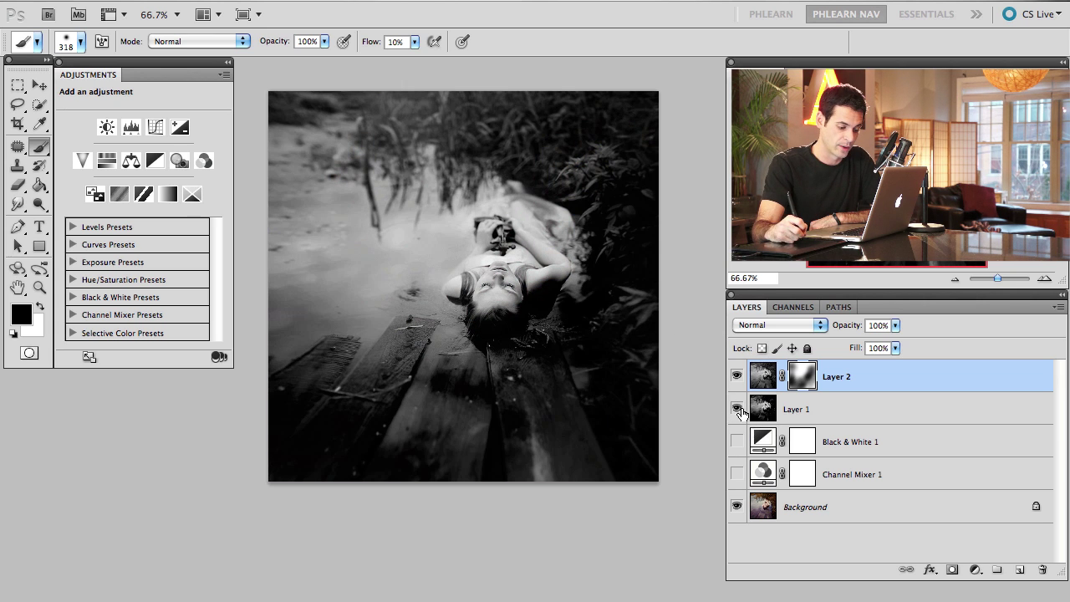
{"action": "left_click", "coordinate": [737, 409]}
{"action": "left_click", "coordinate": [736, 377]}
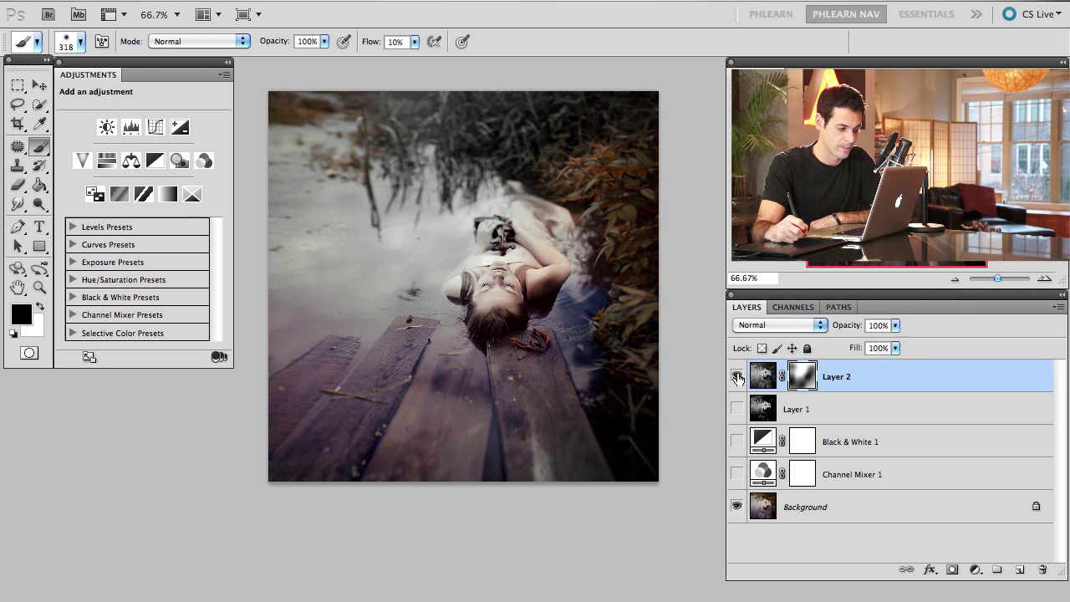
{"action": "left_click", "coordinate": [736, 377]}
{"action": "left_click", "coordinate": [736, 377]}
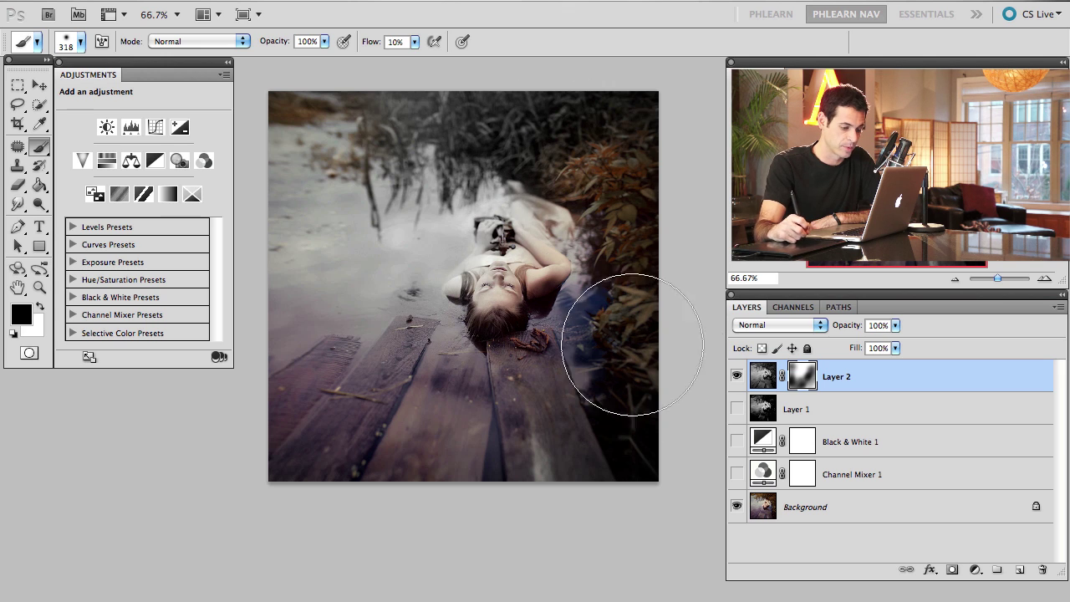
{"action": "left_click", "coordinate": [736, 408]}
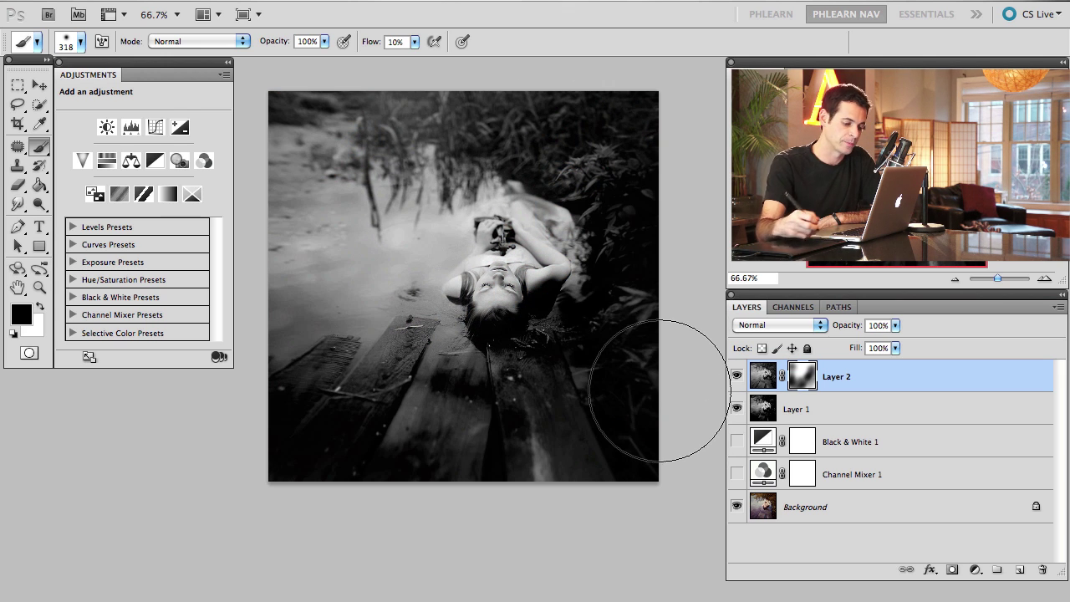
{"action": "left_click", "coordinate": [736, 408]}
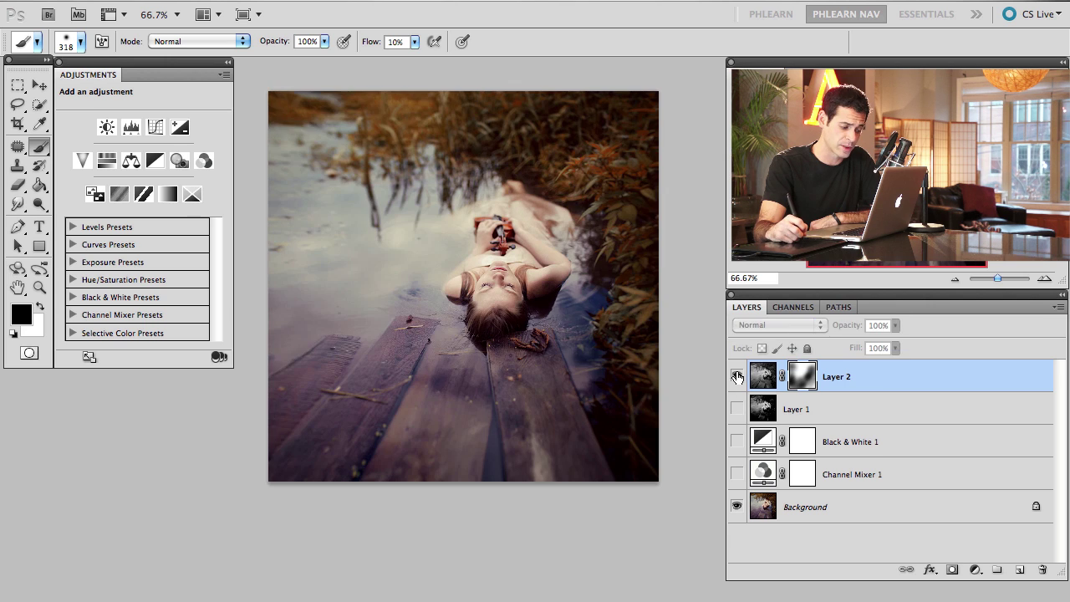
{"action": "left_click", "coordinate": [736, 408]}
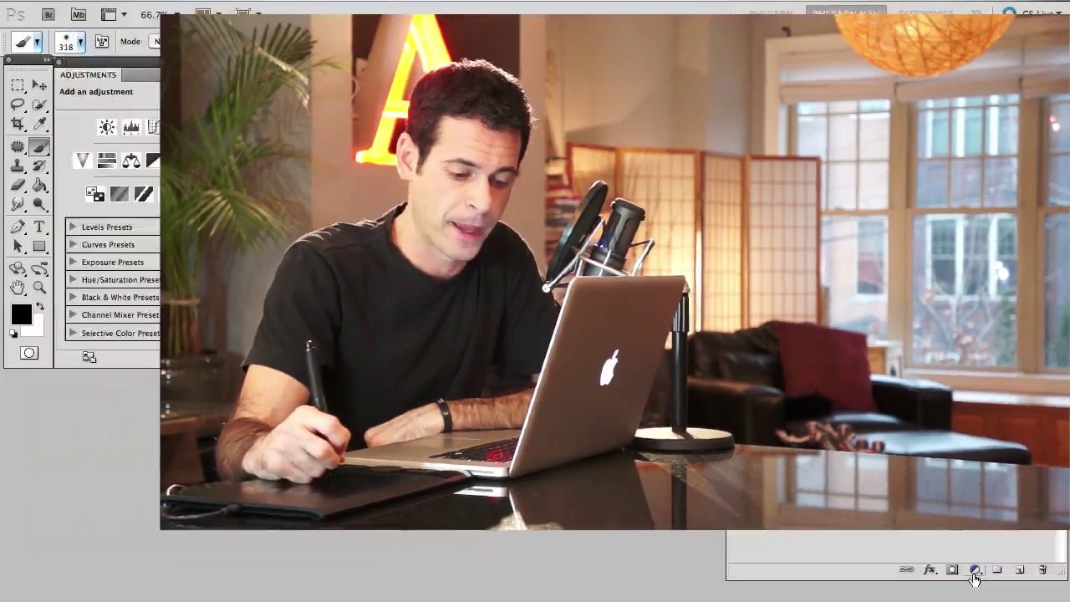
Step: Add a Levels layer with Output Levels set to 37 and 224
{"action": "left_click", "coordinate": [974, 569]}
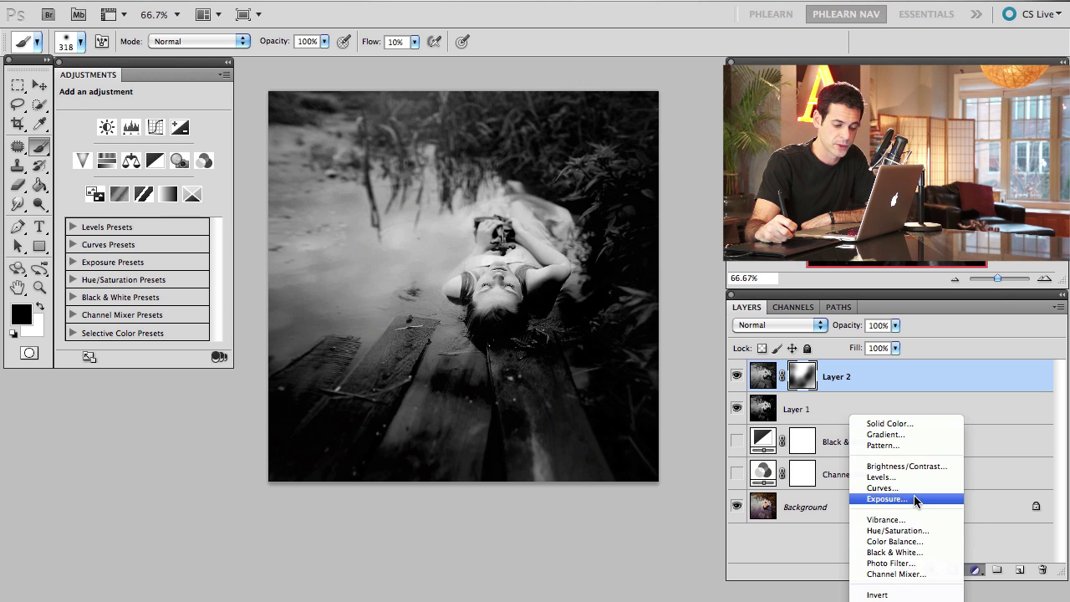
{"action": "left_click", "coordinate": [908, 477]}
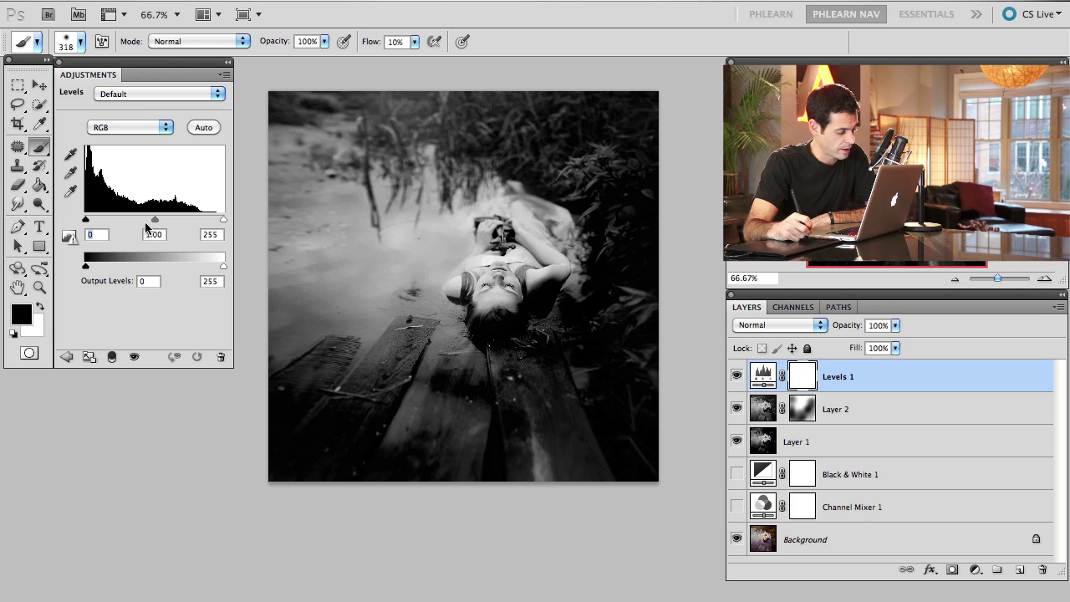
{"action": "left_click_drag", "start_coordinate": [88, 269], "coordinate": [101, 267]}
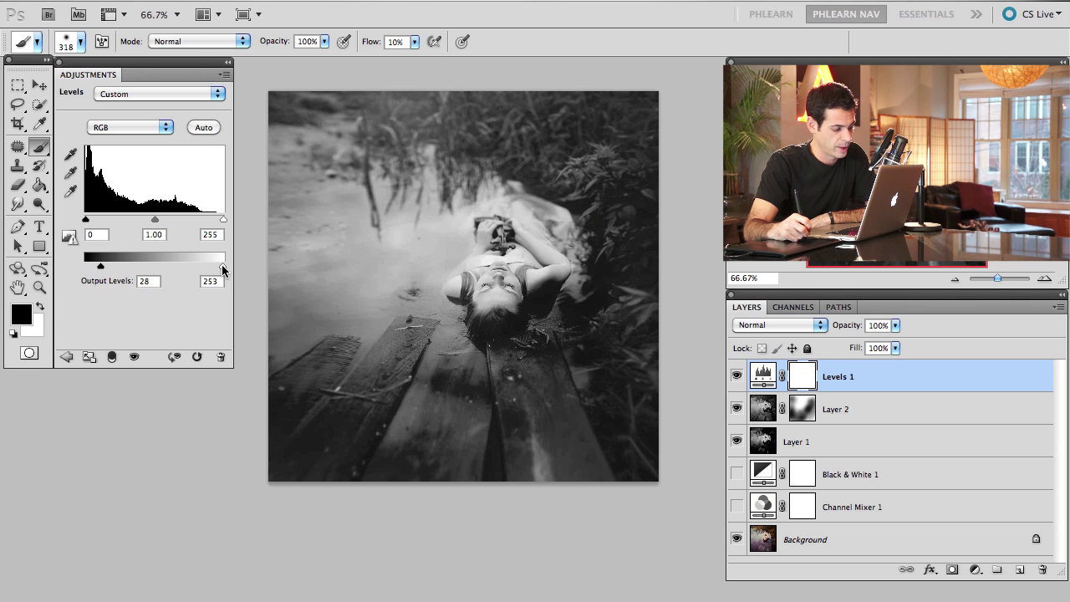
{"action": "left_click_drag", "start_coordinate": [223, 267], "coordinate": [203, 265]}
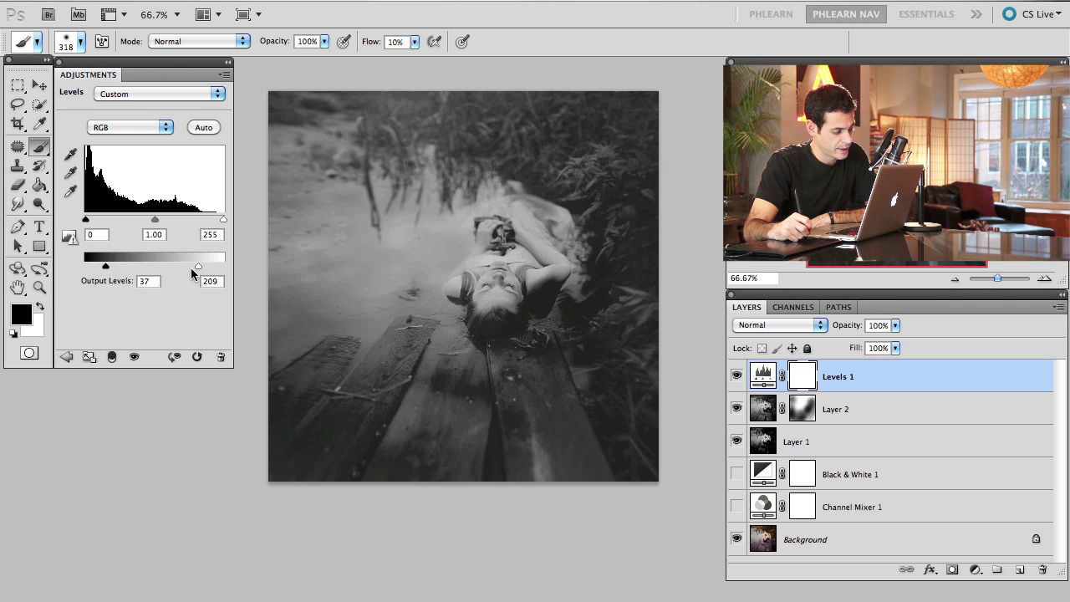
{"action": "left_click_drag", "start_coordinate": [199, 266], "coordinate": [199, 266]}
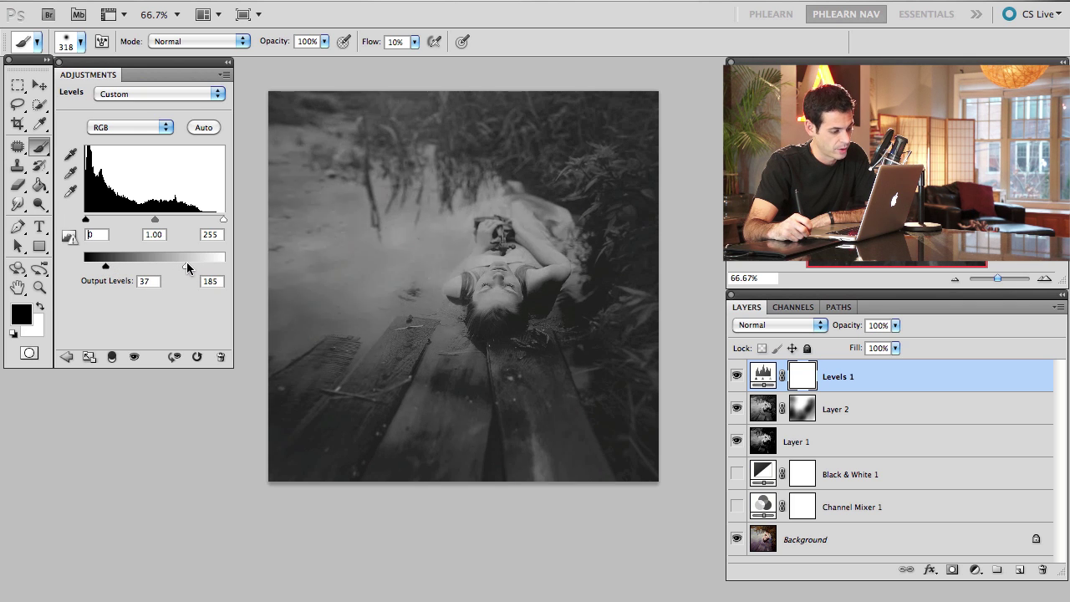
{"action": "left_click_drag", "start_coordinate": [207, 268], "coordinate": [207, 268]}
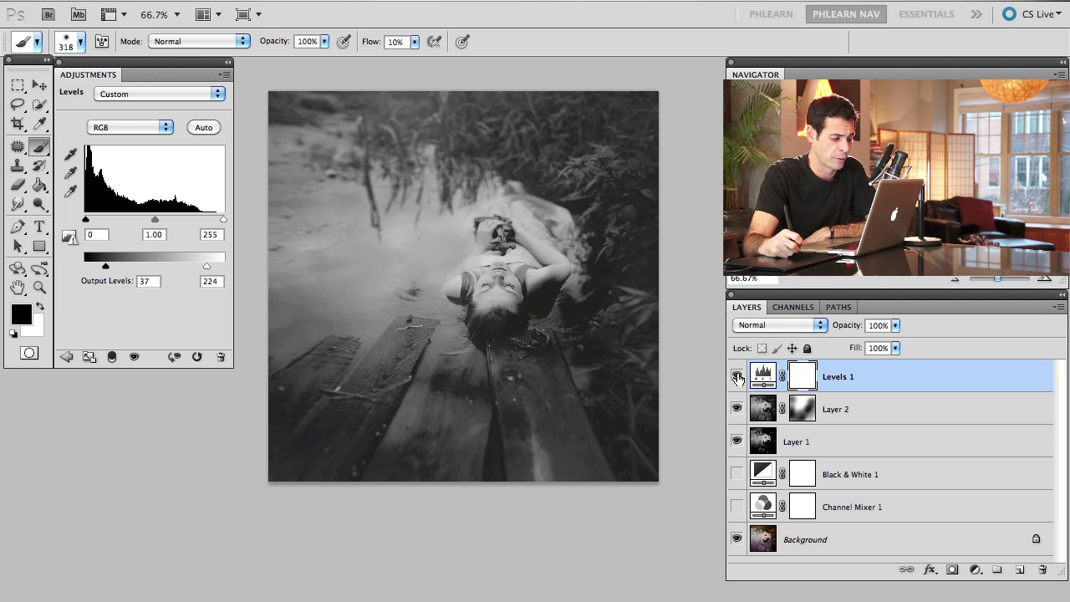
Step: Add a Posterize adjustment layer set to 3 levels and compare it on and off
{"action": "left_click", "coordinate": [737, 377]}
{"action": "left_click", "coordinate": [738, 378]}
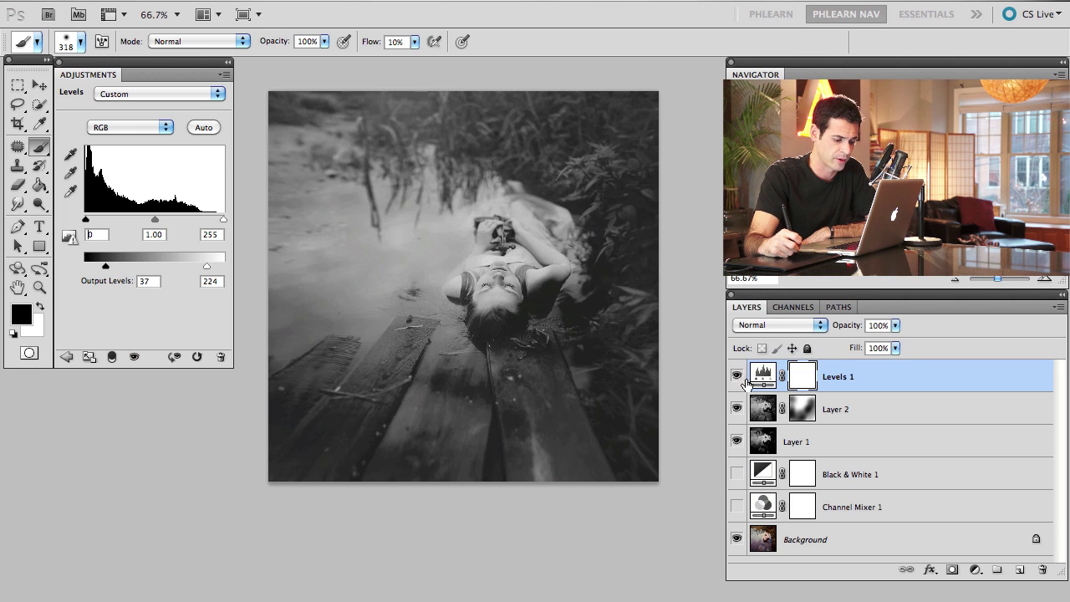
{"action": "left_click", "coordinate": [974, 570]}
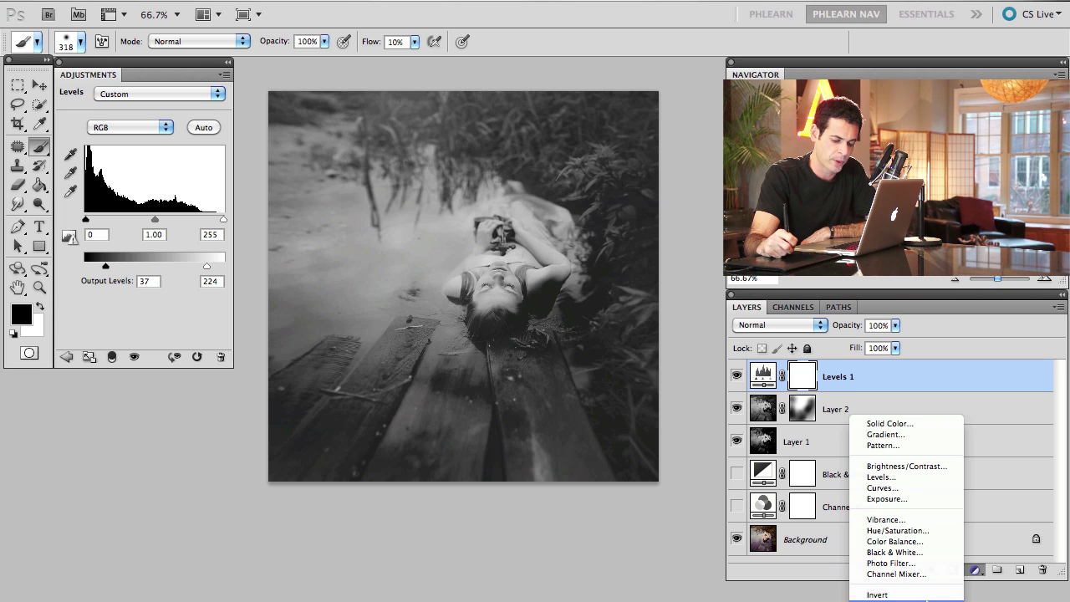
{"action": "left_click", "coordinate": [882, 601]}
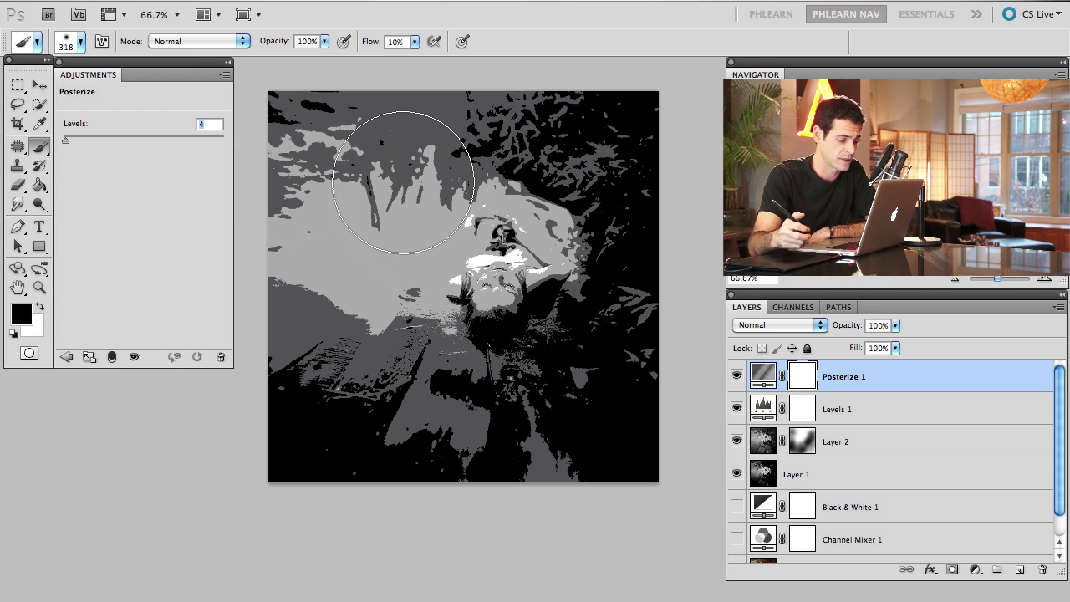
{"action": "left_click_drag", "start_coordinate": [66, 140], "coordinate": [62, 139]}
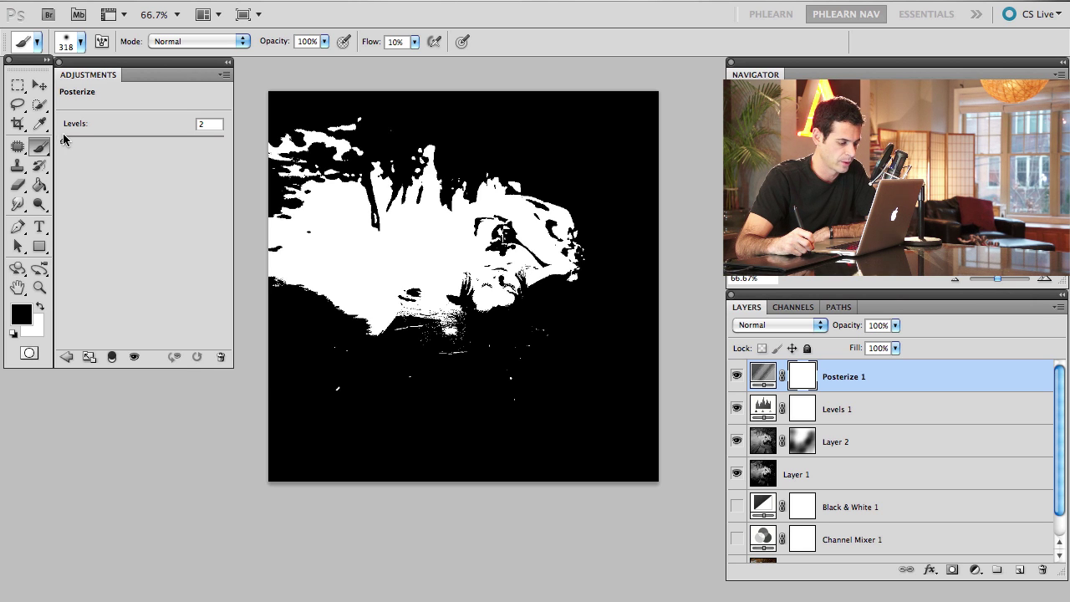
{"action": "mouse_move", "coordinate": [63, 133]}
{"action": "left_mouse_down"}
{"action": "mouse_move", "coordinate": [84, 137]}
{"action": "mouse_move", "coordinate": [66, 137]}
{"action": "left_mouse_up"}
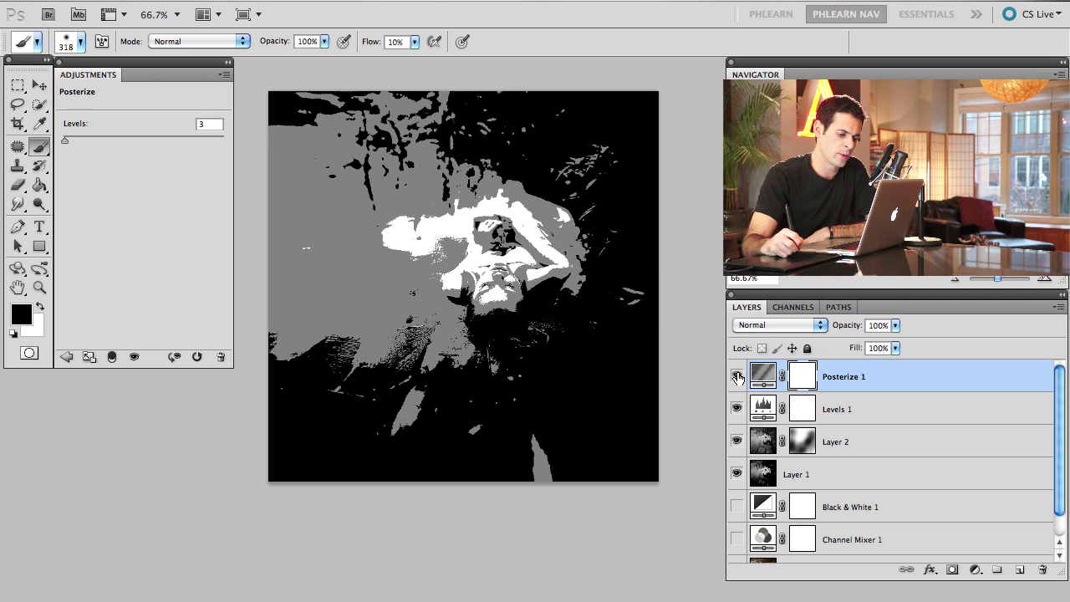
{"action": "left_click", "coordinate": [736, 376]}
{"action": "left_click", "coordinate": [736, 376]}
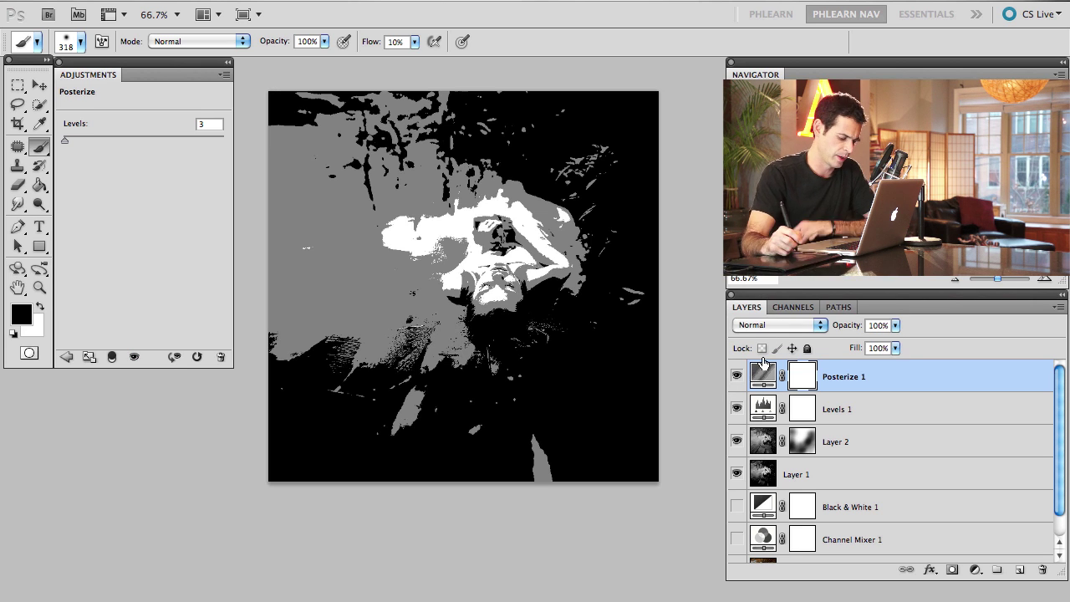
Step: Stamp the posterized image into a new merged Layer 3 on top
{"action": "key", "text": "super+alt+shift+n"}
{"action": "key", "text": "super+alt+shift+e"}
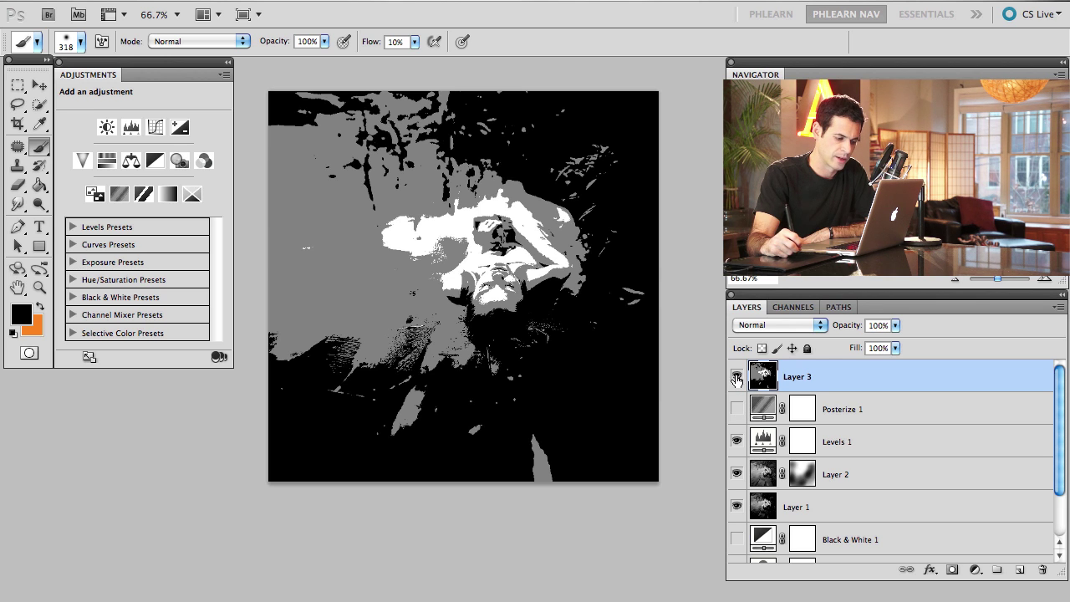
{"action": "left_click", "coordinate": [736, 376]}
{"action": "left_click", "coordinate": [736, 376]}
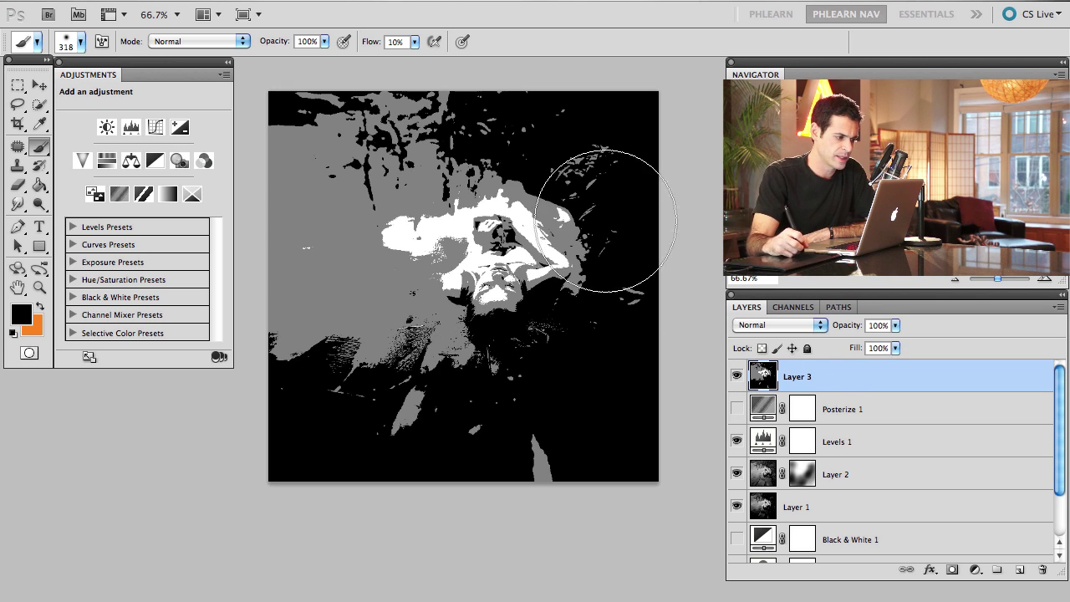
Step: Blur Layer 3 with a Gaussian Blur of radius 10.6 pixels
{"action": "left_click", "coordinate": [366, 3]}
{"action": "mouse_move", "coordinate": [426, 172]}
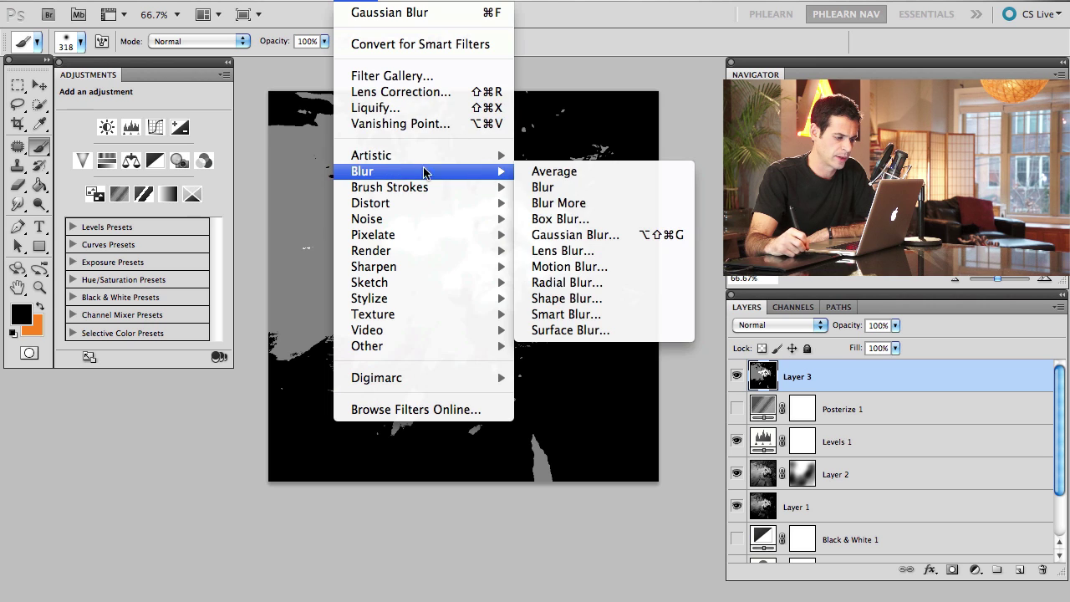
{"action": "left_click", "coordinate": [576, 234]}
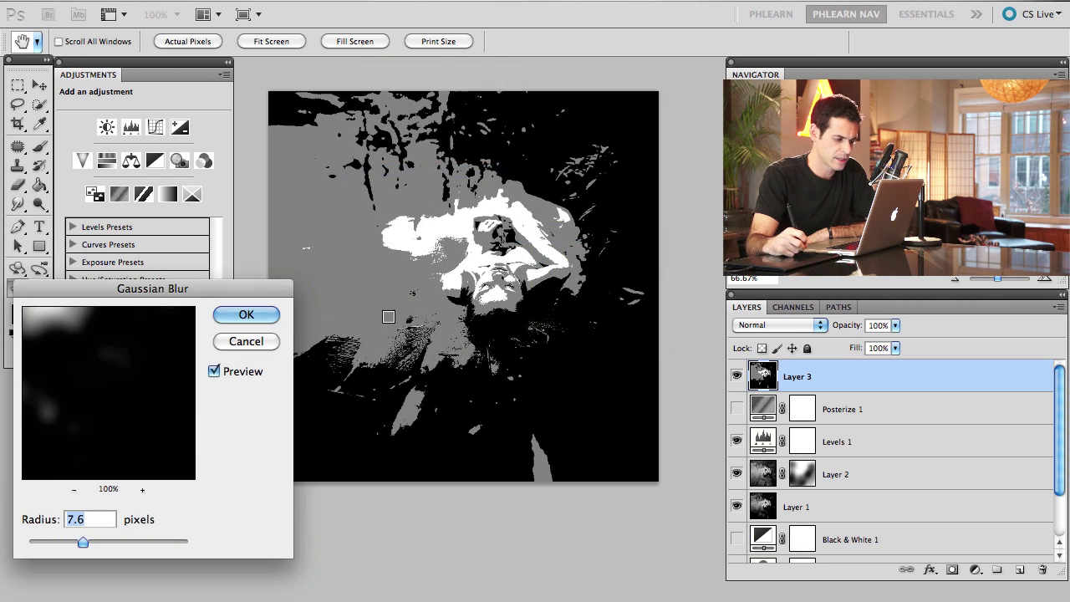
{"action": "left_click_drag", "start_coordinate": [210, 285], "coordinate": [267, 204]}
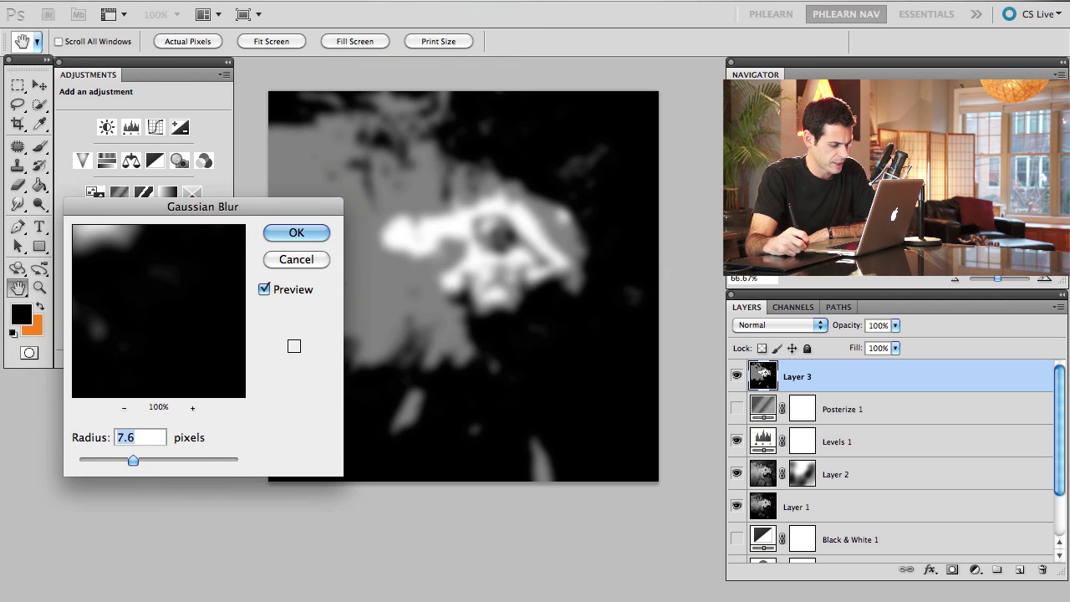
{"action": "left_click_drag", "start_coordinate": [134, 461], "coordinate": [141, 457]}
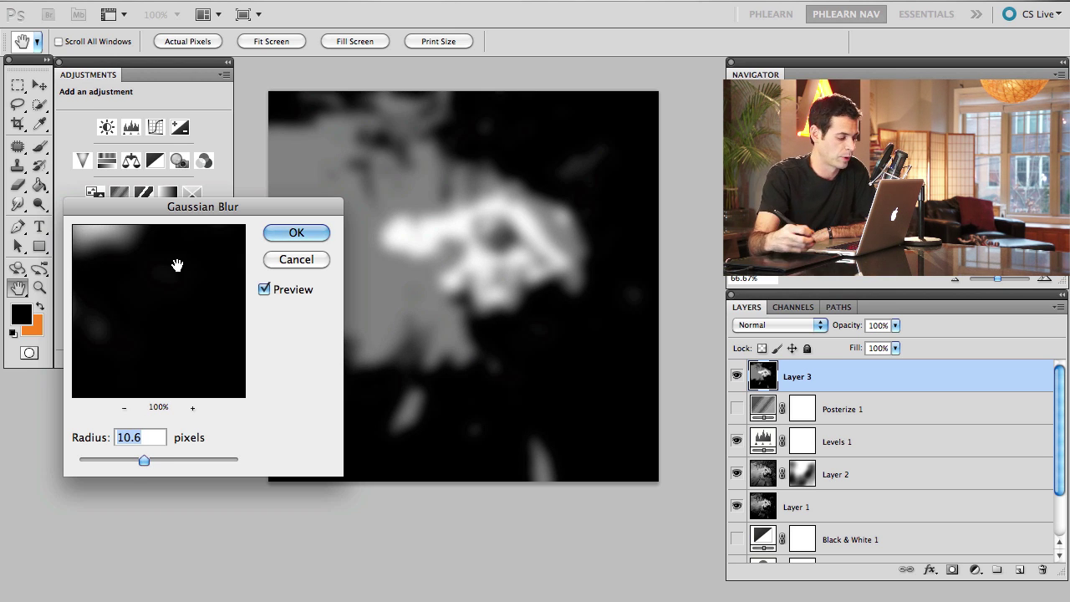
Step: Apply the 10.6-pixel Gaussian Blur and compare blurred Layer 3 against the layers below
{"action": "left_click", "coordinate": [322, 233]}
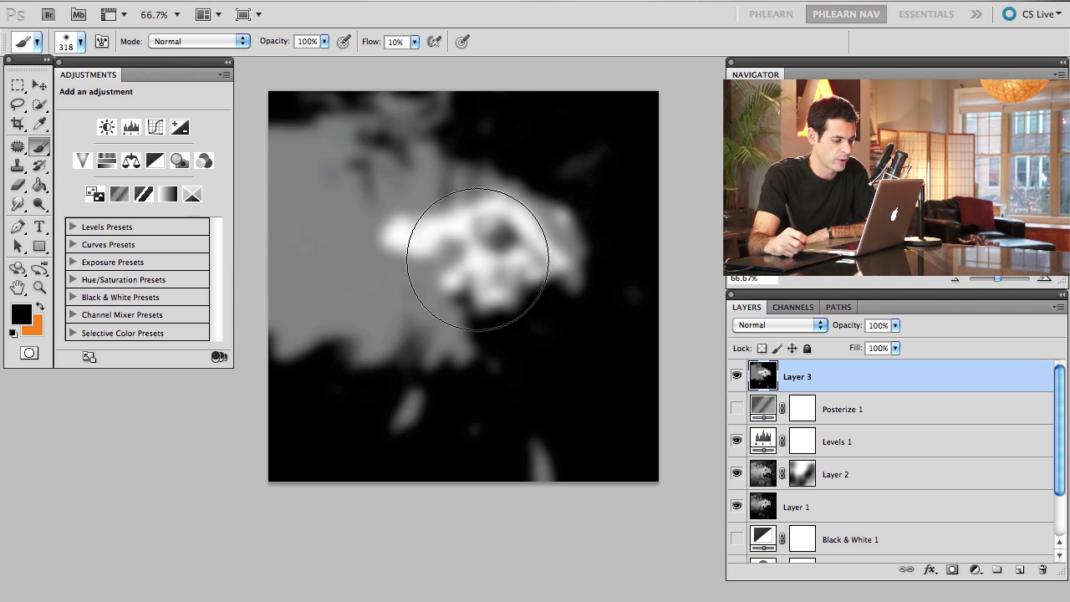
{"action": "left_click", "coordinate": [736, 378]}
{"action": "left_click", "coordinate": [737, 377]}
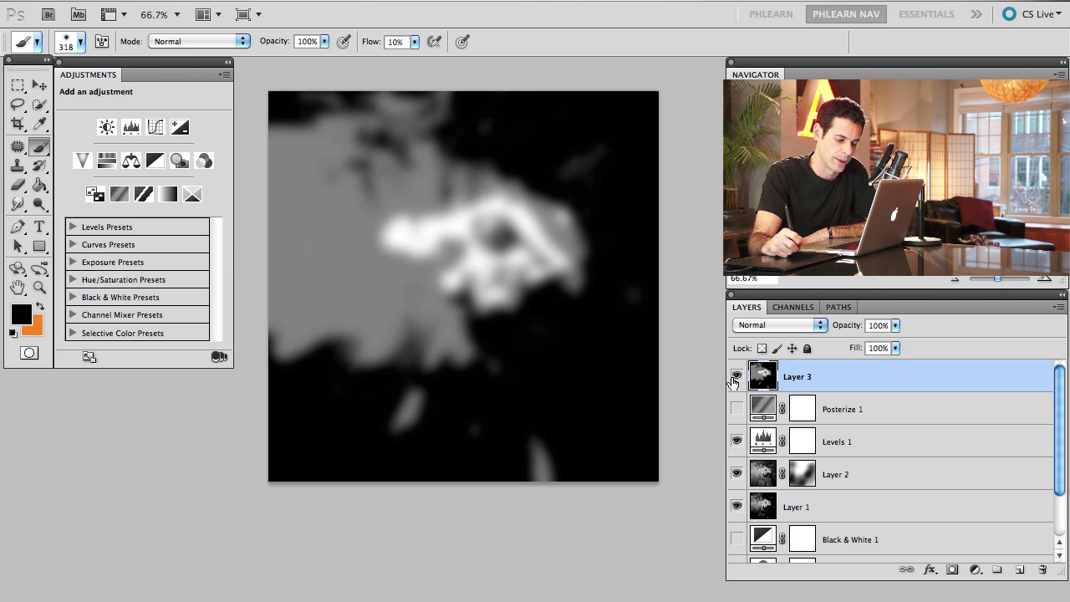
{"action": "left_click", "coordinate": [734, 377]}
{"action": "left_click", "coordinate": [735, 378]}
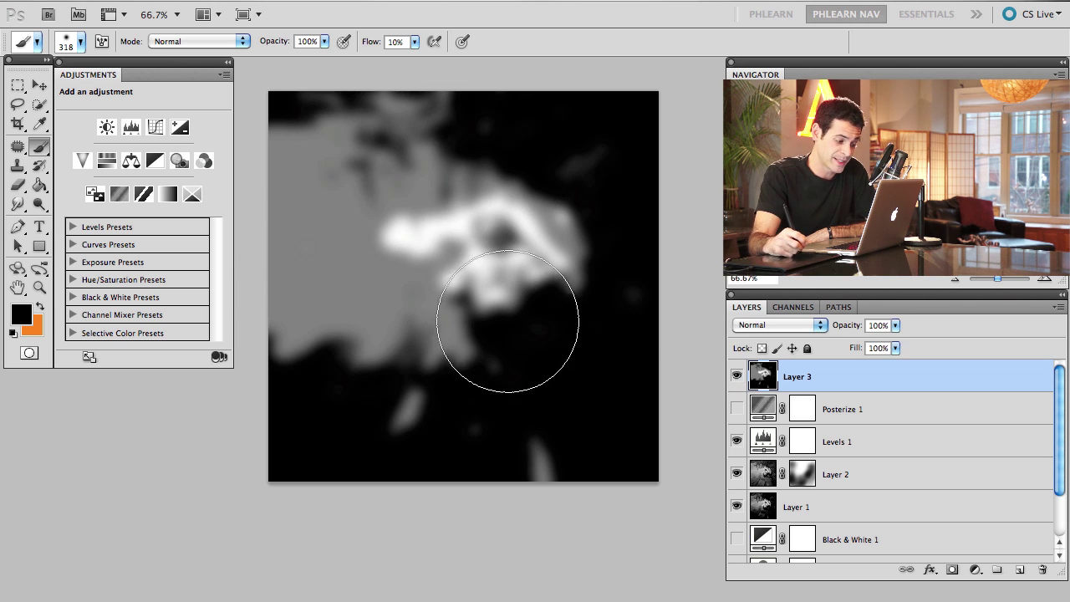
Step: Set Layer 3's blend mode to Soft Light and compare the glow on and off
{"action": "left_click", "coordinate": [758, 328]}
{"action": "left_click", "coordinate": [765, 493]}
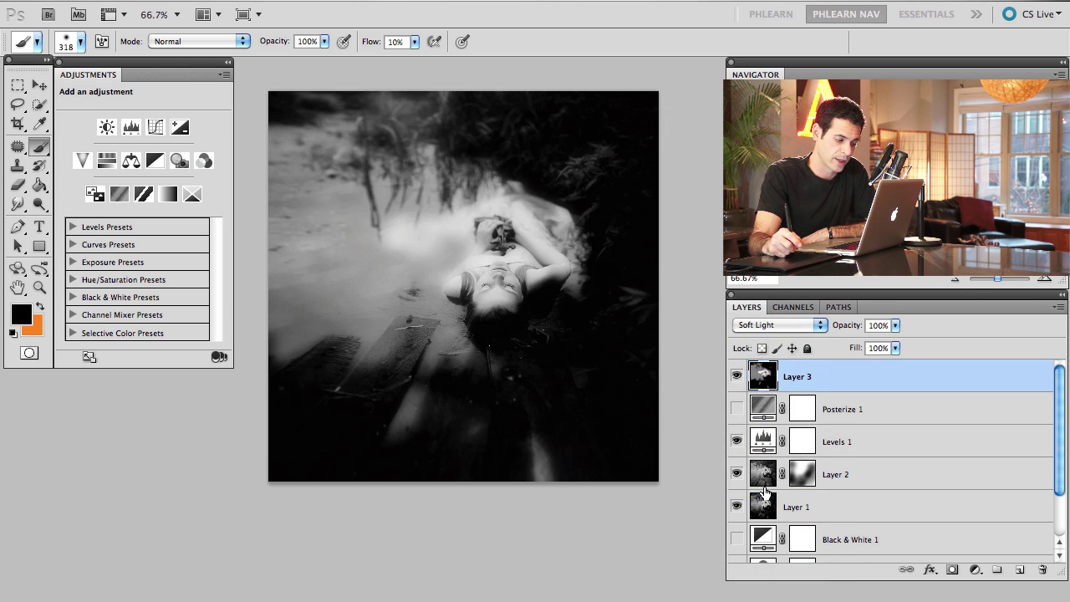
{"action": "left_click", "coordinate": [736, 377]}
{"action": "left_click", "coordinate": [736, 377]}
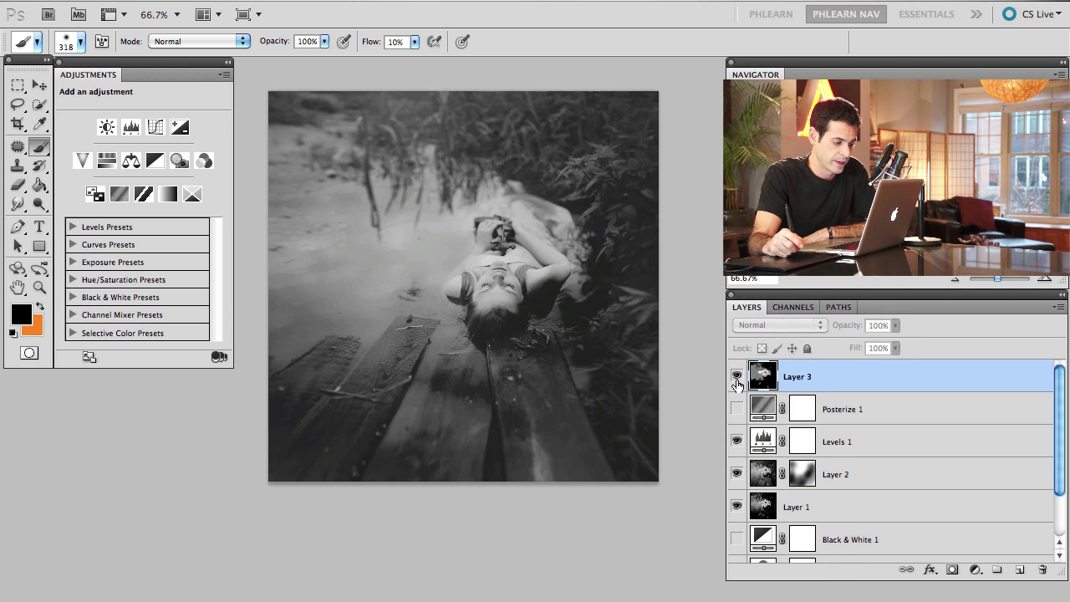
{"action": "left_click", "coordinate": [736, 377]}
{"action": "left_click", "coordinate": [736, 377]}
Step: Lower Layer 3's opacity to about 46%, then hide it and show Posterize 1
{"action": "left_click", "coordinate": [736, 377]}
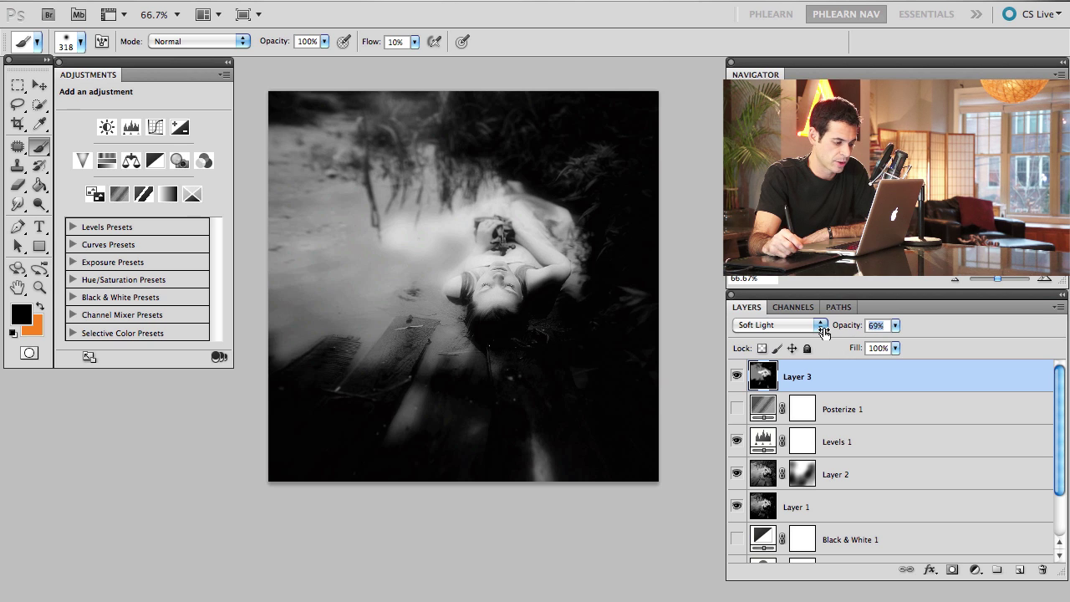
{"action": "left_click_drag", "start_coordinate": [823, 332], "coordinate": [805, 336]}
{"action": "left_click", "coordinate": [736, 376]}
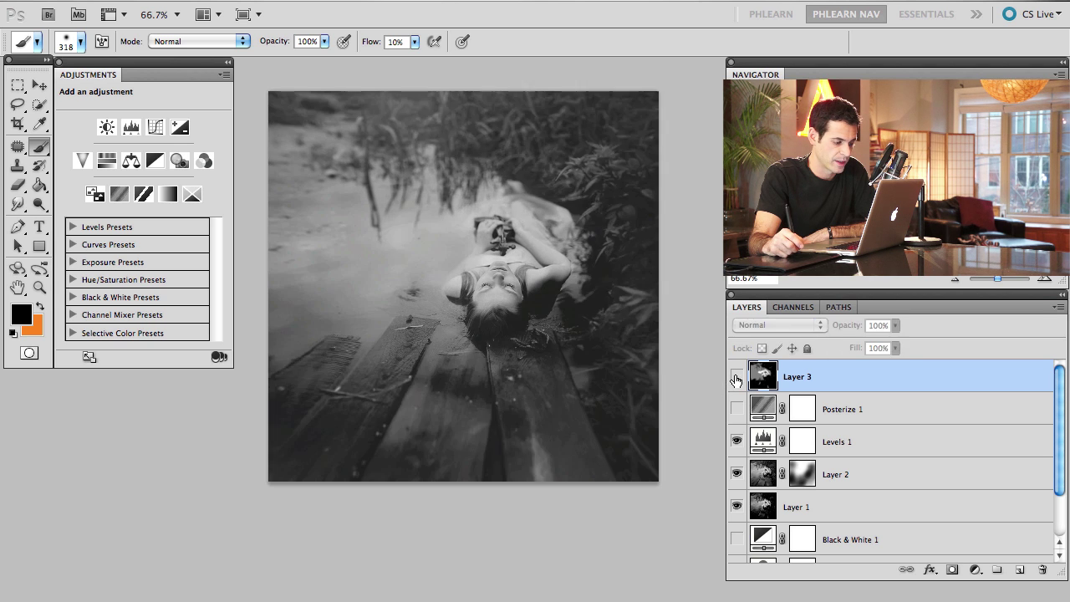
{"action": "left_click", "coordinate": [736, 377]}
{"action": "left_click", "coordinate": [736, 377]}
{"action": "left_click", "coordinate": [736, 377]}
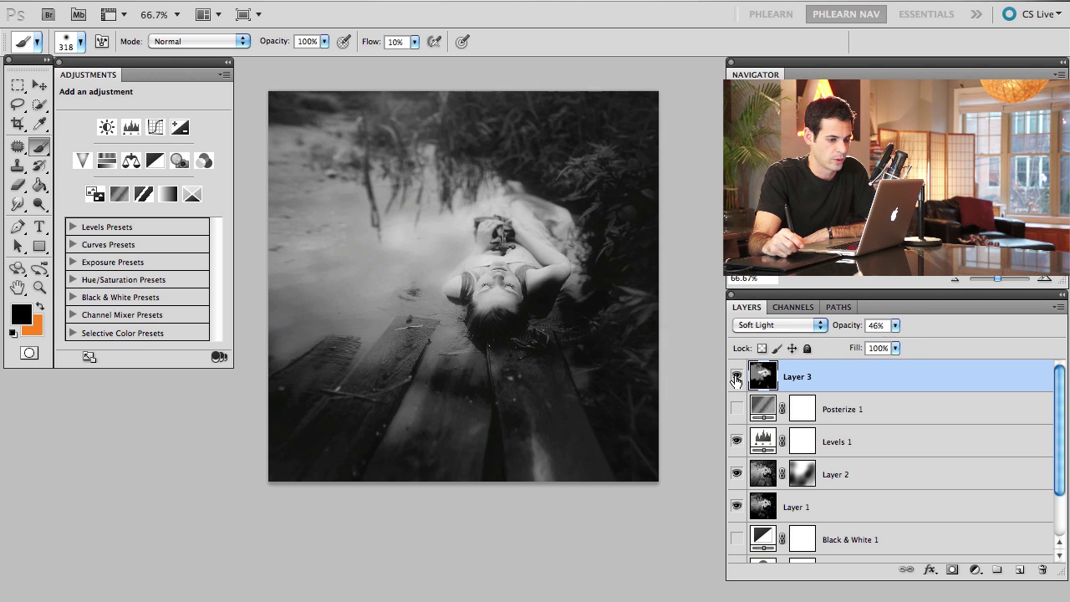
{"action": "left_click", "coordinate": [736, 377]}
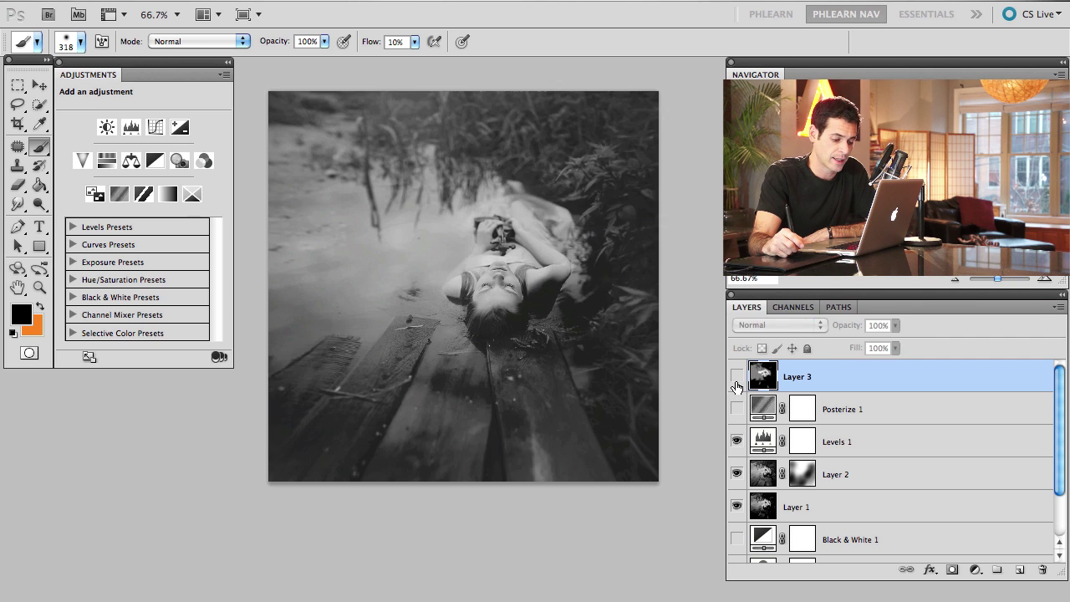
{"action": "left_click", "coordinate": [736, 376]}
{"action": "left_click", "coordinate": [736, 377]}
Step: Raise Posterize 1 to 7 levels and stamp a merged Layer 4 above it
{"action": "left_click", "coordinate": [737, 407]}
{"action": "left_click", "coordinate": [752, 409]}
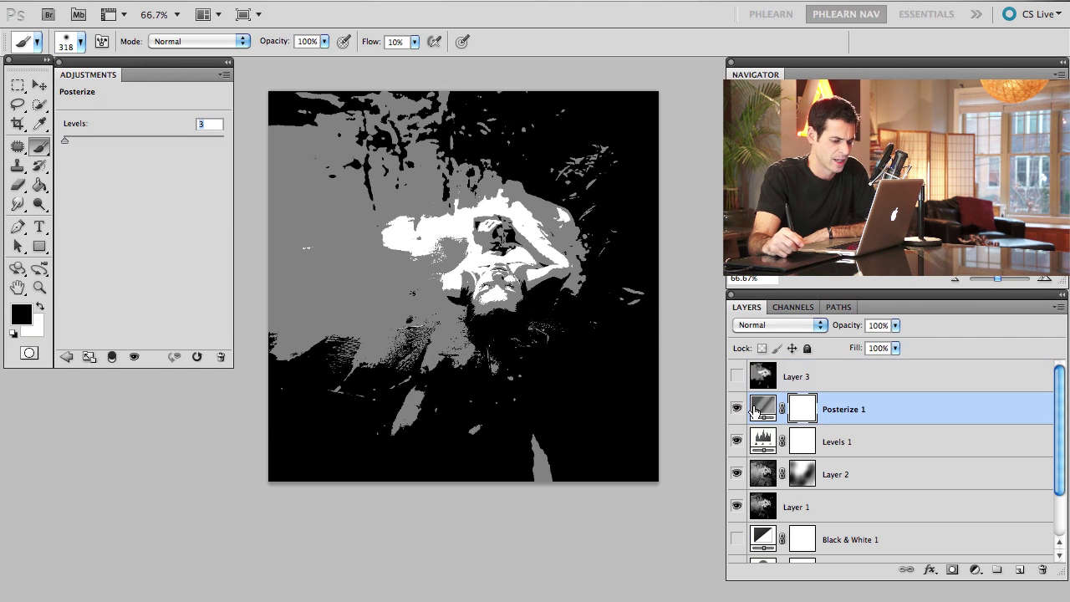
{"action": "left_click_drag", "start_coordinate": [66, 144], "coordinate": [64, 144]}
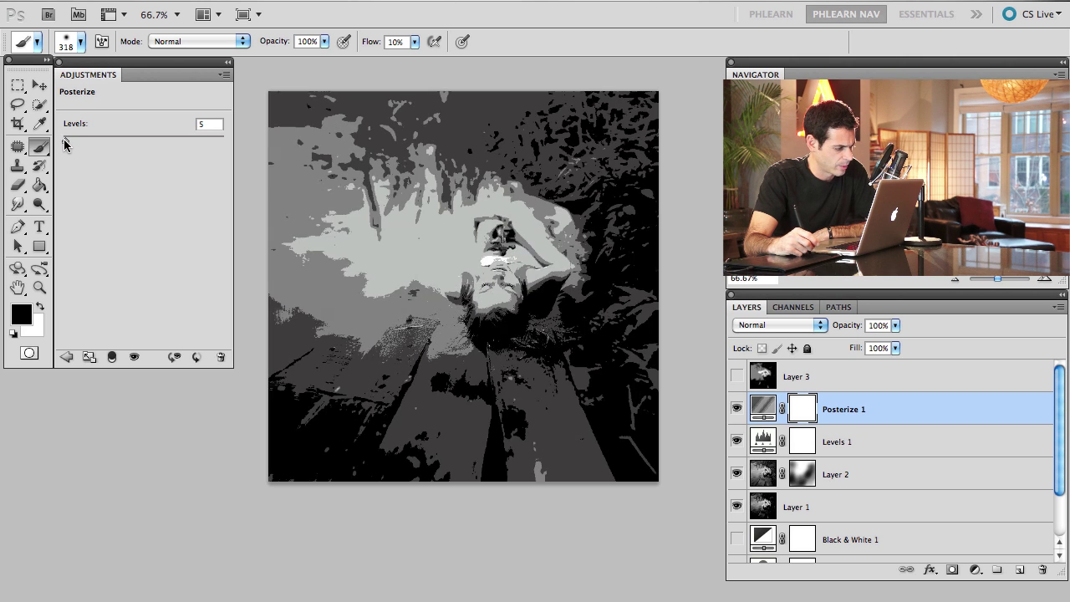
{"action": "left_click", "coordinate": [214, 124]}
{"action": "key", "text": "Up"}
{"action": "key", "text": "Up"}
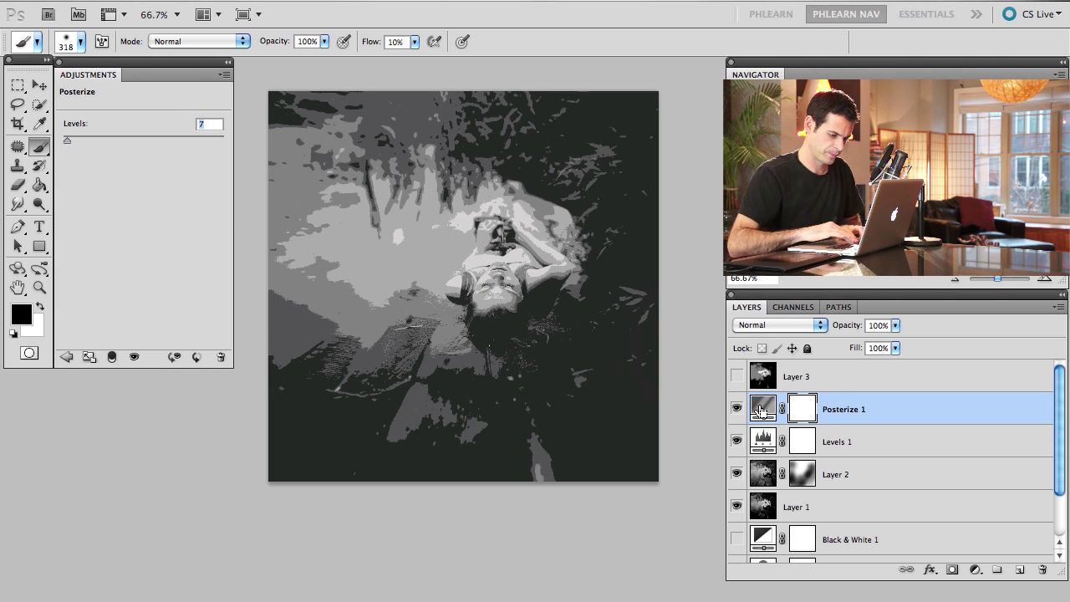
{"action": "left_click", "coordinate": [1023, 569]}
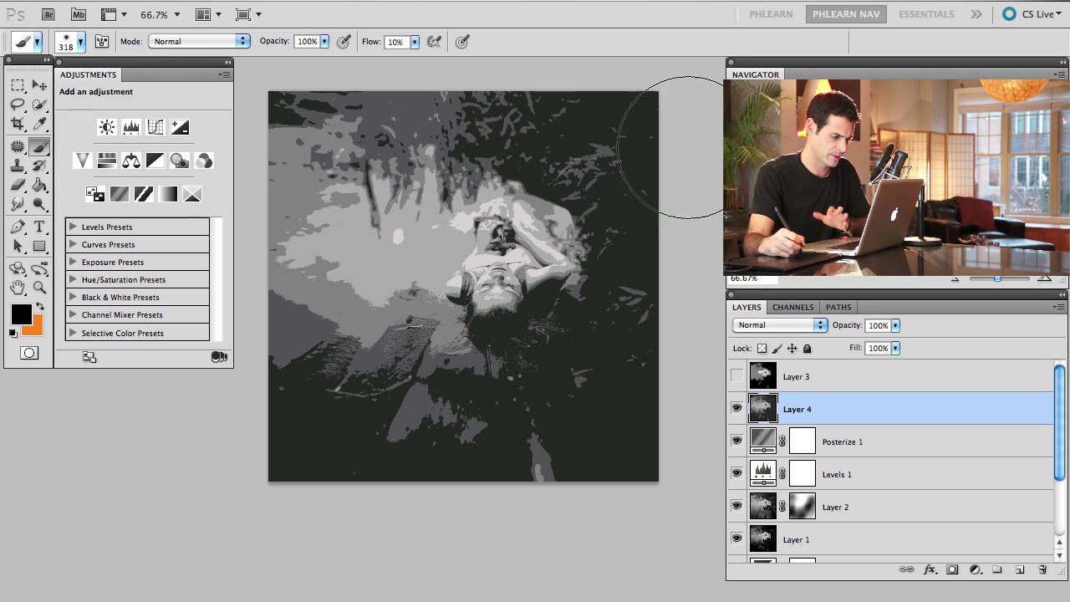
Step: Apply a 7.6 px Gaussian Blur to Layer 4 and set its blend mode to Soft Light
{"action": "key", "text": "ctrl+alt+f"}
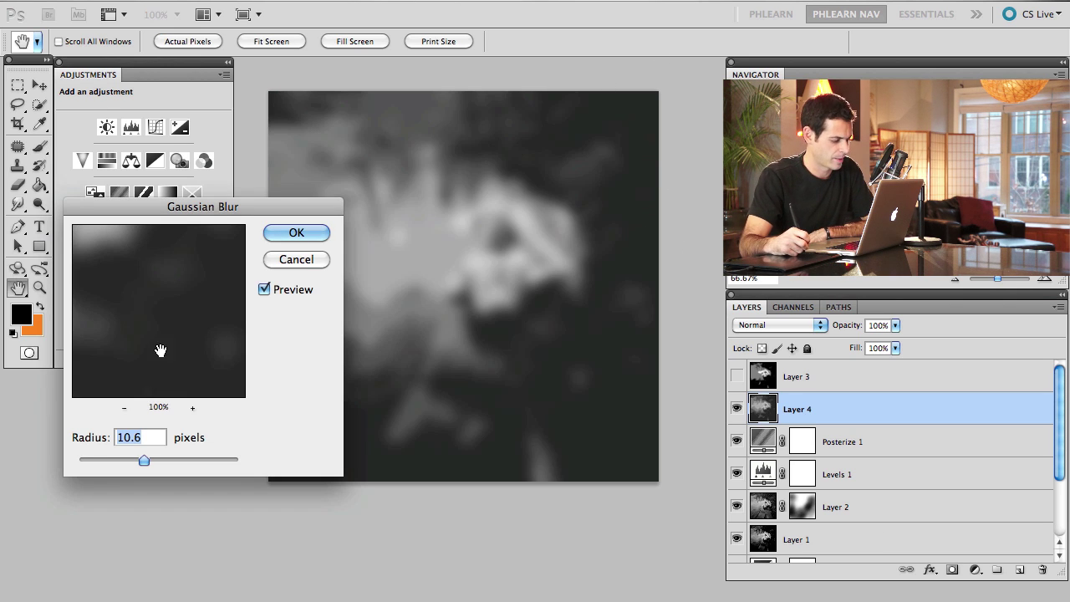
{"action": "left_click_drag", "start_coordinate": [144, 459], "coordinate": [133, 460]}
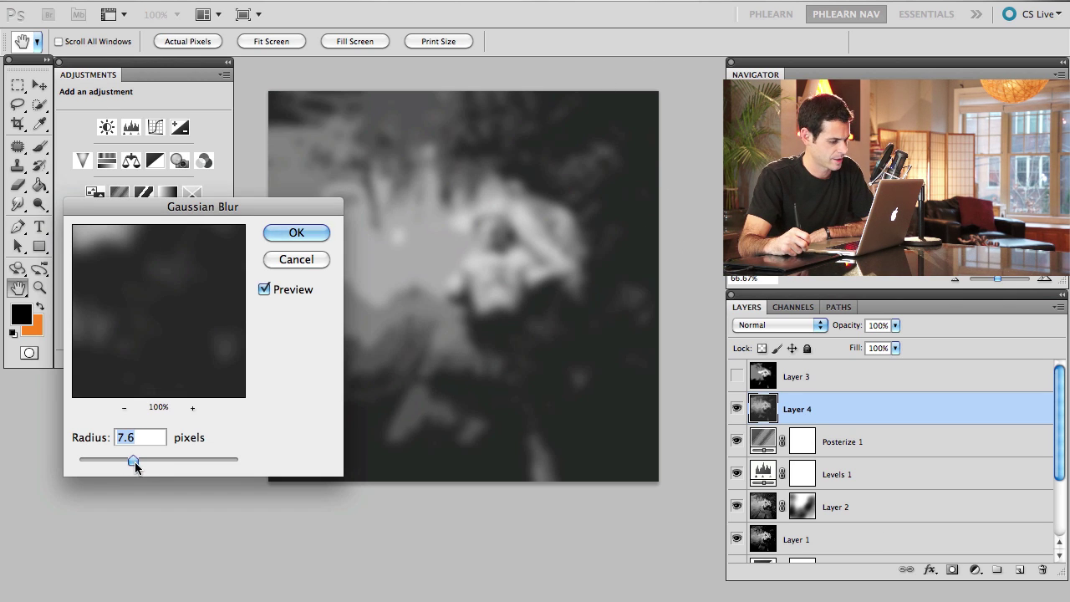
{"action": "left_click", "coordinate": [296, 232]}
{"action": "left_click", "coordinate": [772, 325]}
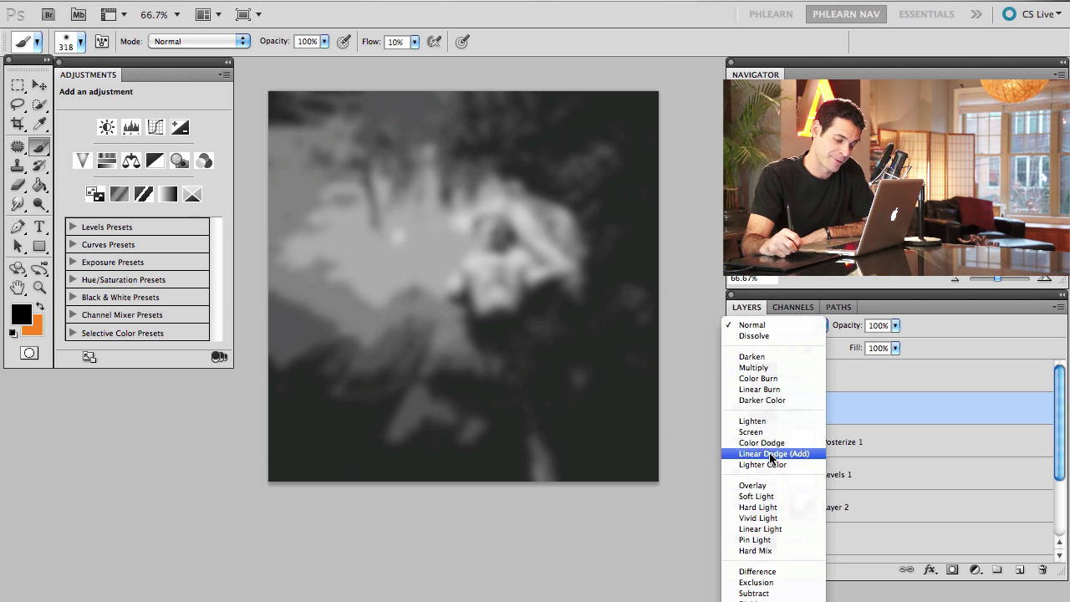
{"action": "left_click", "coordinate": [779, 492]}
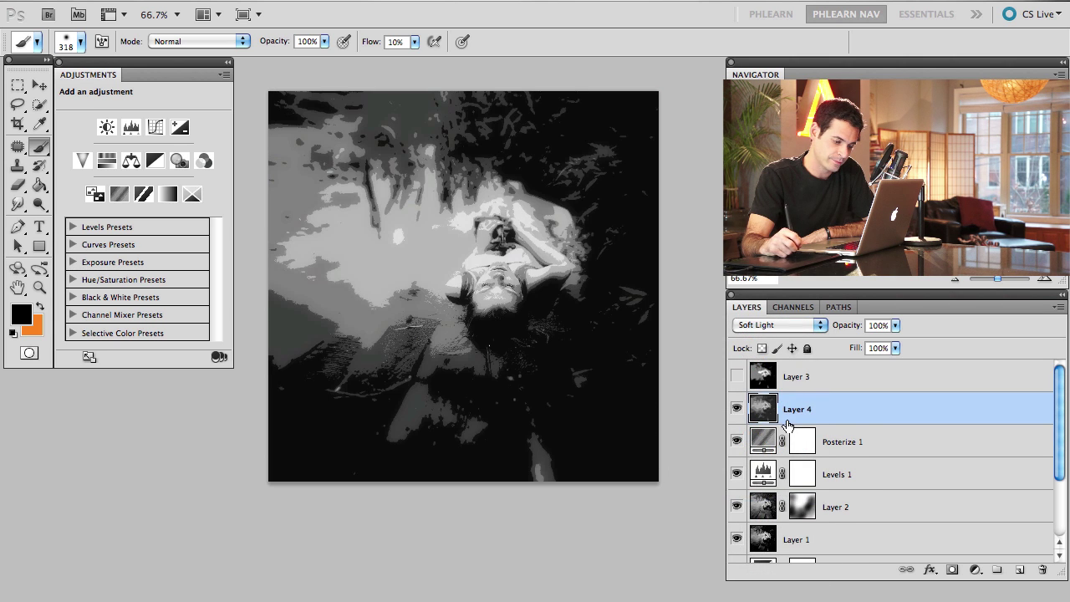
Step: Hide Posterize 1 and toggle Layer 4 on and off to compare the effect
{"action": "left_click", "coordinate": [736, 441]}
{"action": "left_click", "coordinate": [735, 409]}
{"action": "left_click", "coordinate": [735, 409]}
{"action": "left_click", "coordinate": [736, 409]}
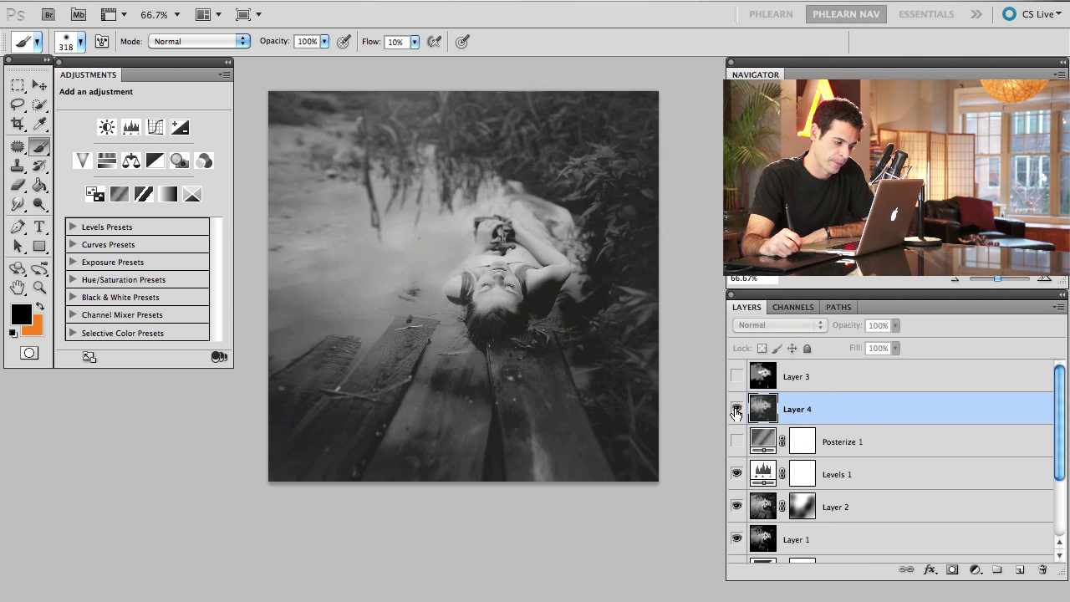
{"action": "left_click", "coordinate": [735, 409]}
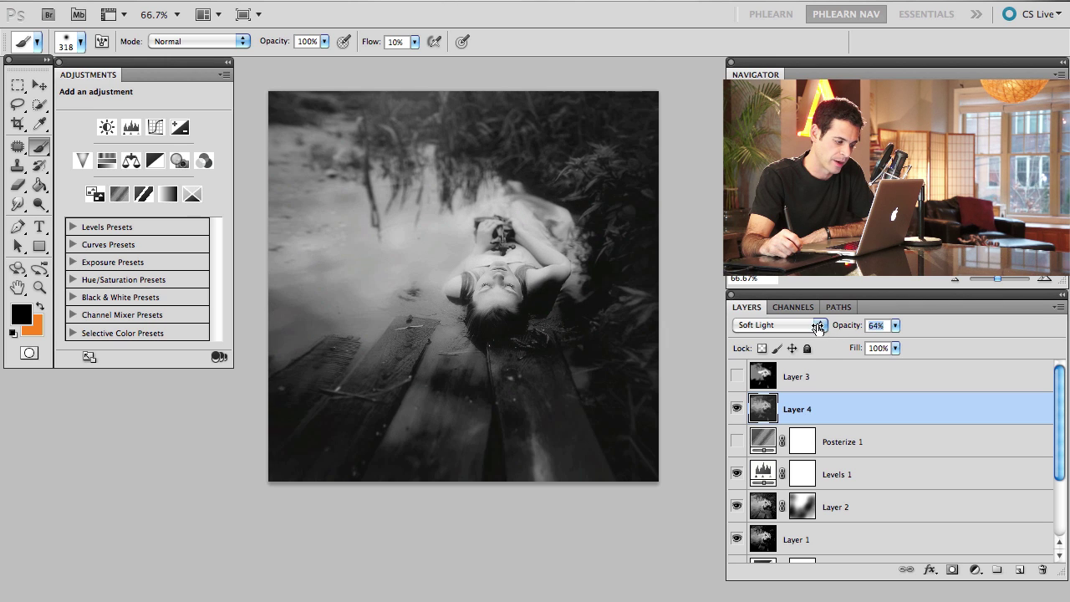
{"action": "left_click", "coordinate": [736, 409]}
{"action": "left_click", "coordinate": [735, 409]}
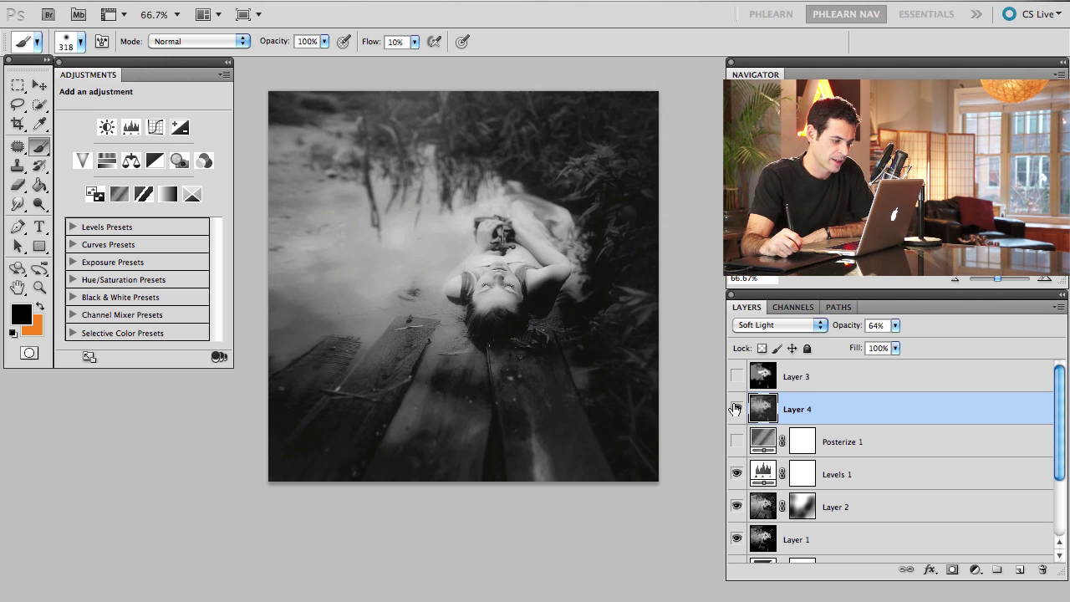
{"action": "left_click", "coordinate": [736, 409]}
{"action": "left_click", "coordinate": [735, 408]}
{"action": "left_click", "coordinate": [735, 409]}
{"action": "left_click", "coordinate": [735, 409]}
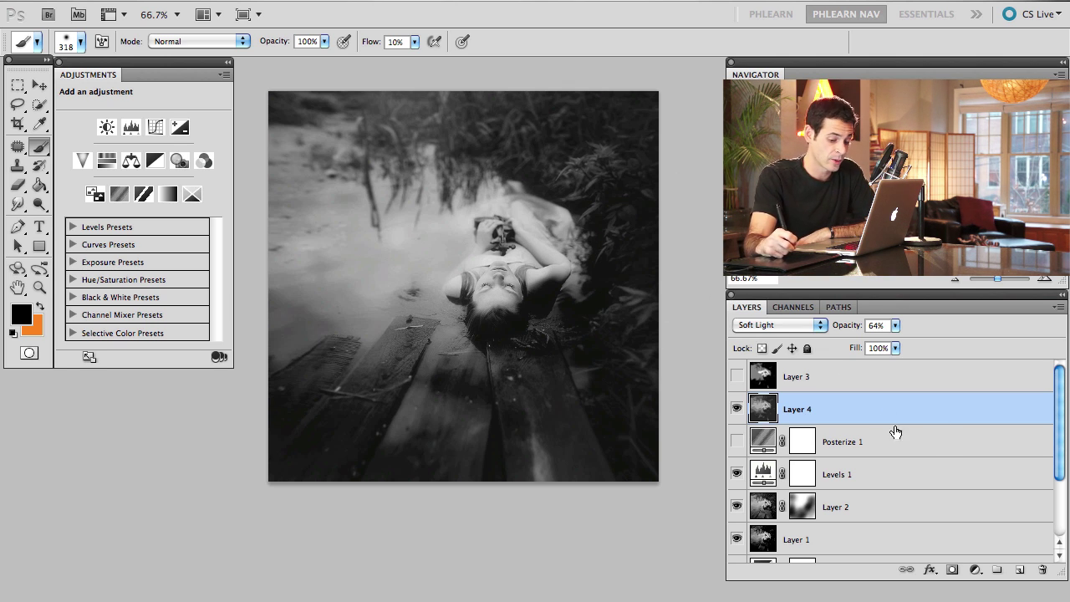
Step: Create Layer 5 and fill it with 23.62% Uniform Monochromatic noise
{"action": "key", "text": "ctrl+shift+alt+n"}
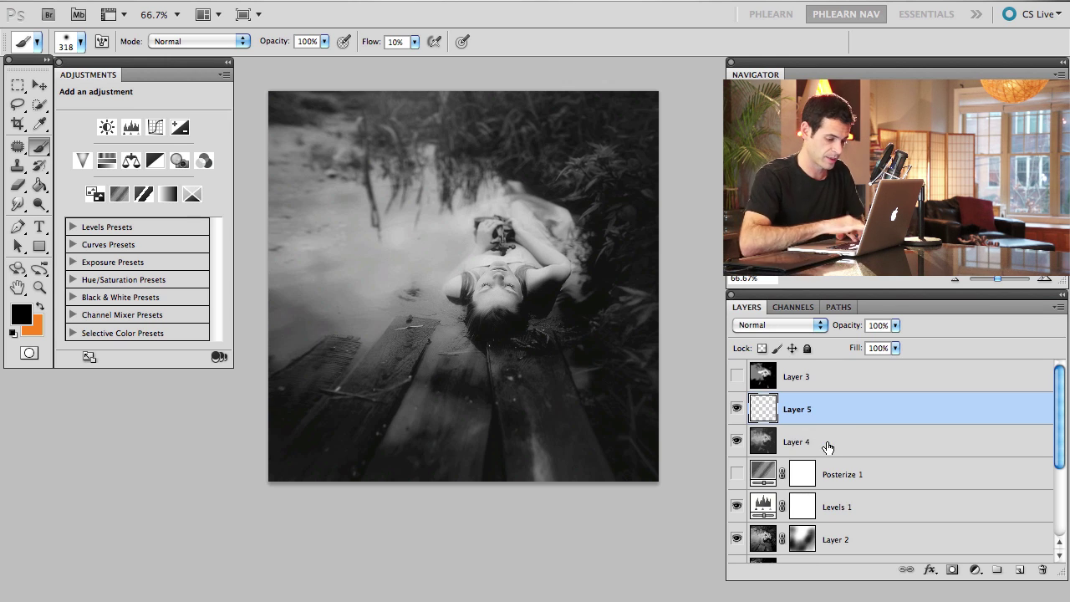
{"action": "left_click", "coordinate": [361, 0]}
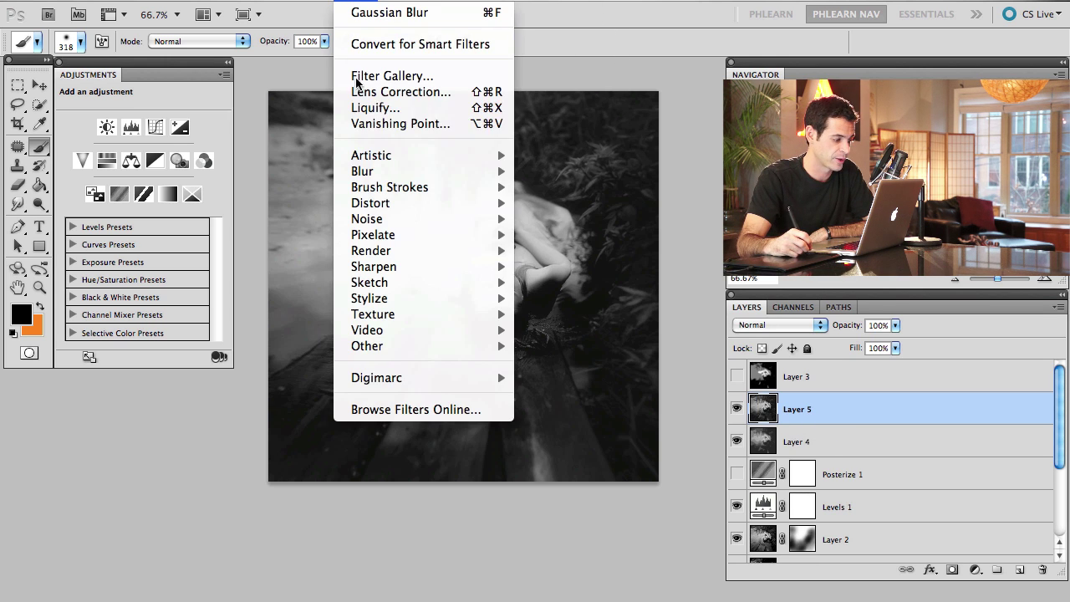
{"action": "mouse_move", "coordinate": [401, 220]}
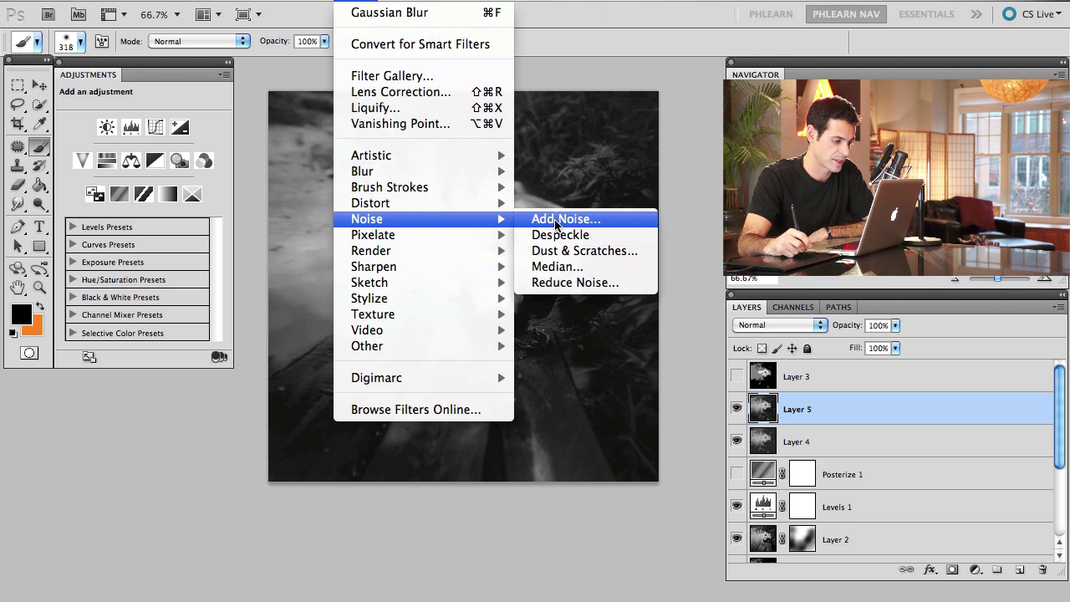
{"action": "left_click", "coordinate": [585, 222]}
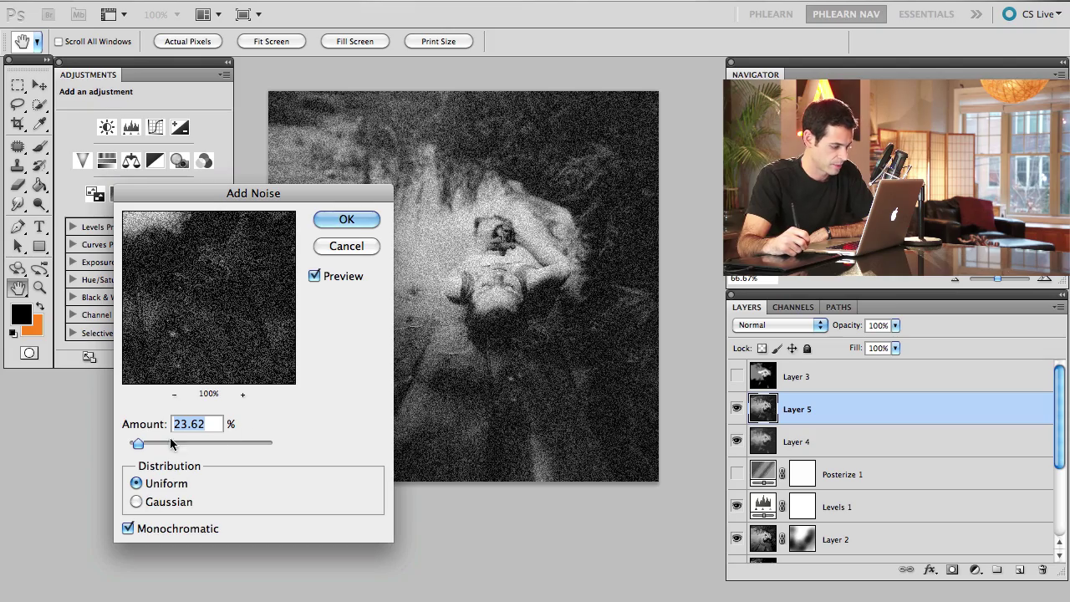
{"action": "left_click", "coordinate": [347, 219]}
Step: Inspect the grain on the woman's face and lower Layer 5 opacity to 23%
{"action": "key", "text": "b"}
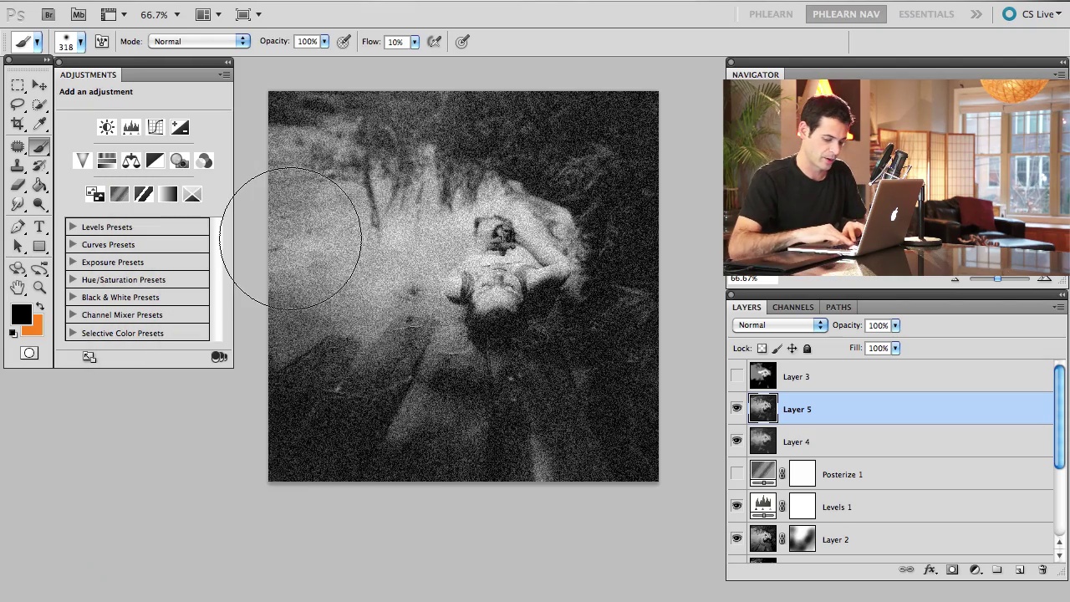
{"action": "key", "text": "super+equal"}
{"action": "key", "text": "super+equal"}
{"action": "left_click_drag", "start_coordinate": [507, 62], "coordinate": [504, 322]}
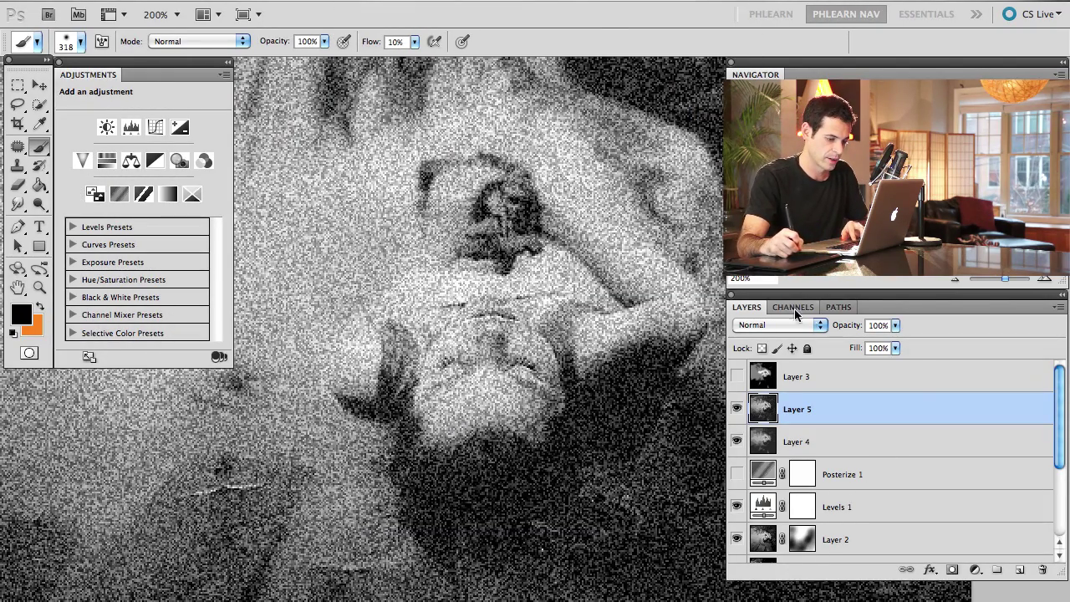
{"action": "left_click_drag", "start_coordinate": [857, 326], "coordinate": [790, 328]}
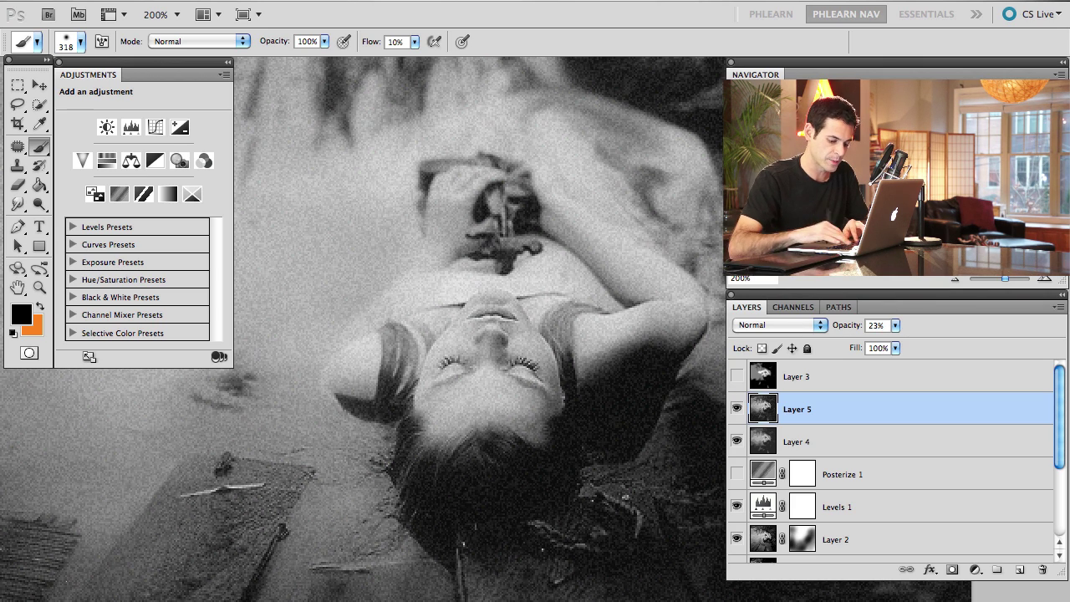
{"action": "key", "text": "super+minus"}
{"action": "key", "text": "super+minus"}
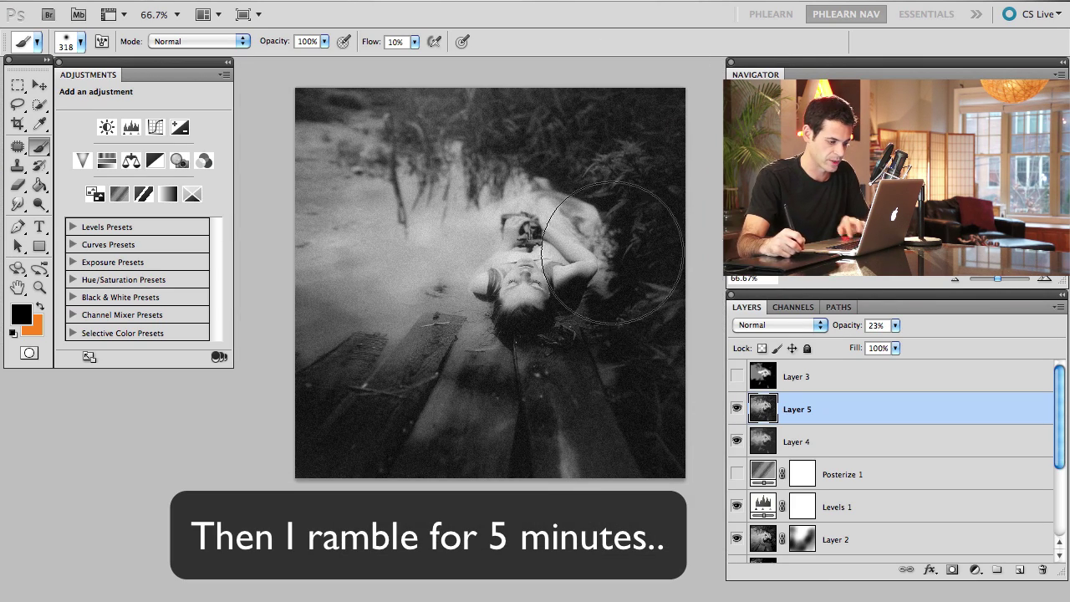